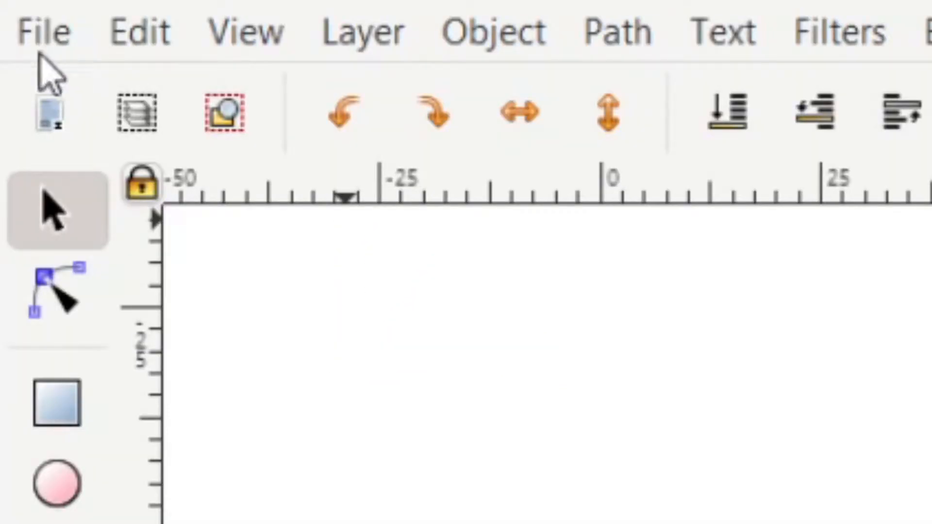
Step: Import the red-hoodie character image and move it slightly down and to the left on the page
{"action": "left_click", "coordinate": [34, 17]}
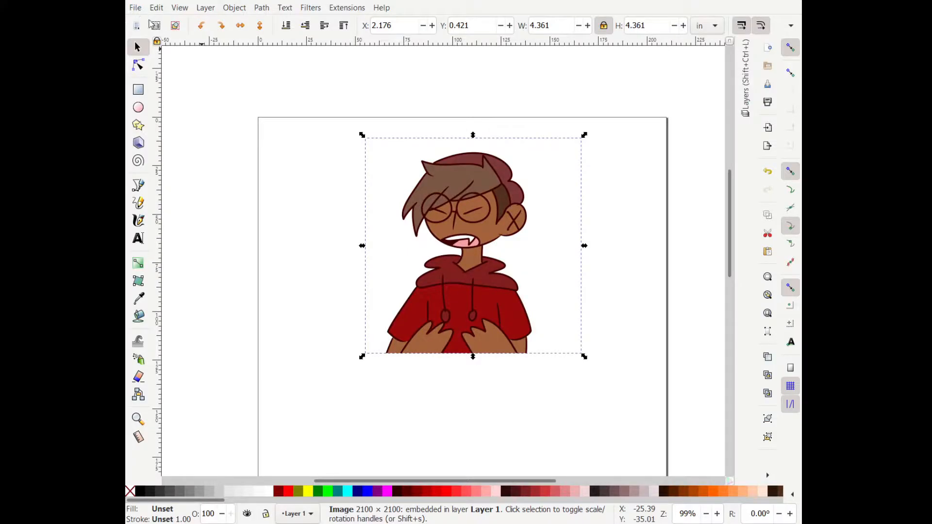
{"action": "left_click_drag", "start_coordinate": [473, 258], "coordinate": [452, 283]}
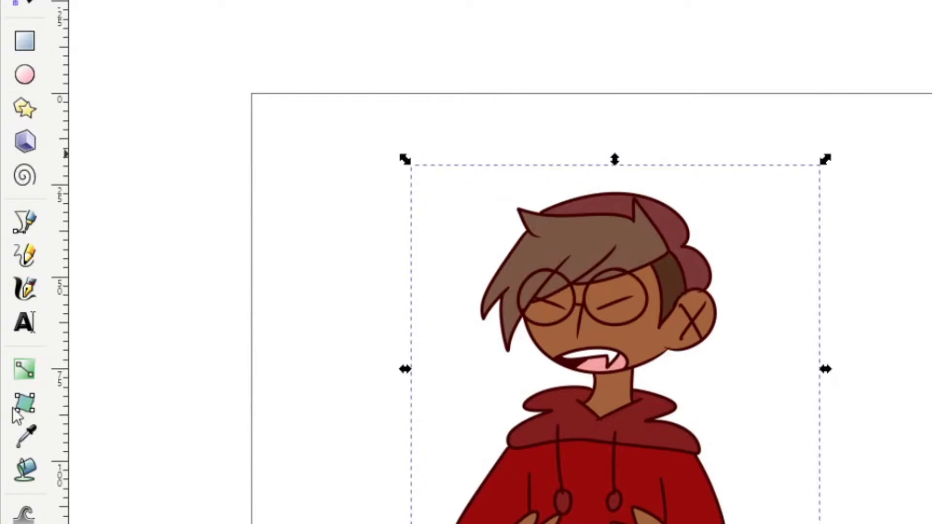
Step: Draw an unfilled, black-stroked rectangle about 92 by 107 mm around the red-hoodie character and select it
{"action": "left_click", "coordinate": [25, 40]}
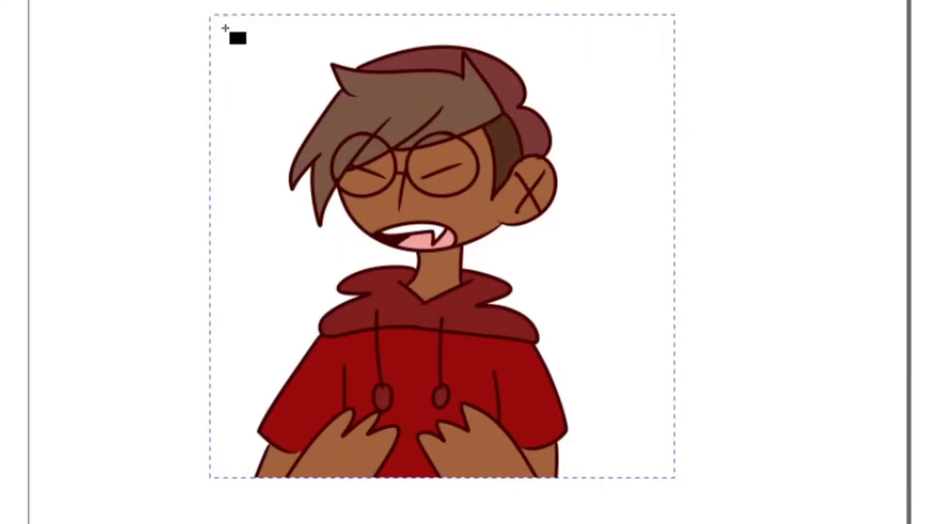
{"action": "left_click_drag", "start_coordinate": [226, 29], "coordinate": [616, 480]}
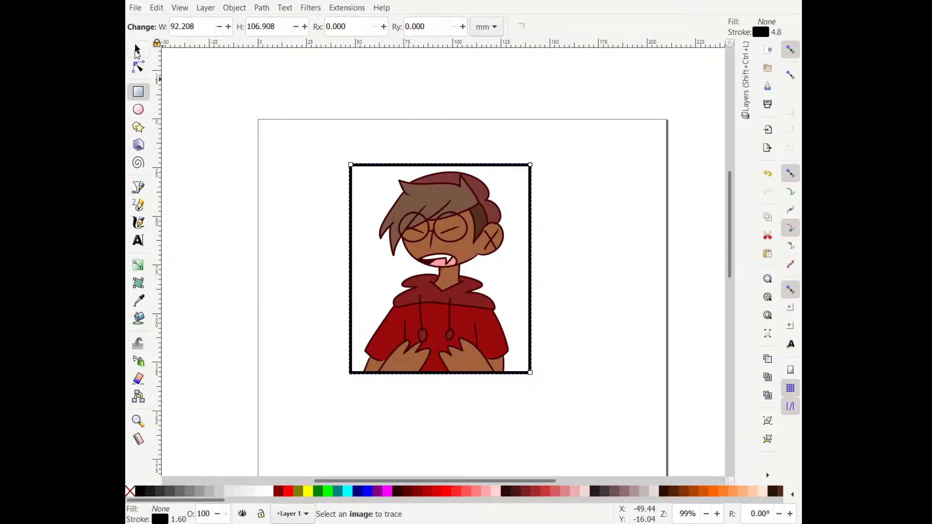
{"action": "left_click", "coordinate": [136, 49]}
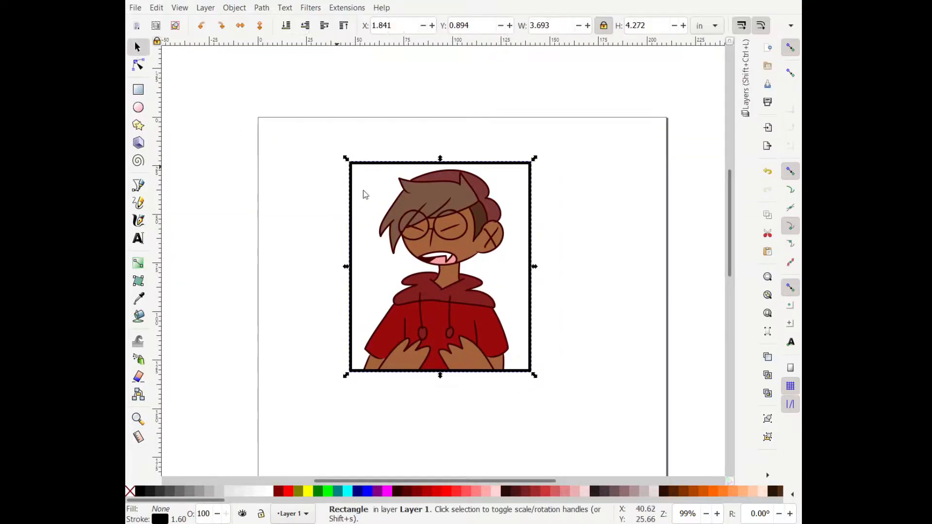
Step: Shorten the rectangle from its lower edge to a height of about 4.237 in, matching the artwork's bottom edge
{"action": "scroll", "coordinate": [440, 383], "scroll_direction": "up", "scroll_amount": 6, "text": "ctrl"}
{"action": "scroll", "coordinate": [426, 301], "scroll_direction": "up", "scroll_amount": 1, "text": "ctrl"}
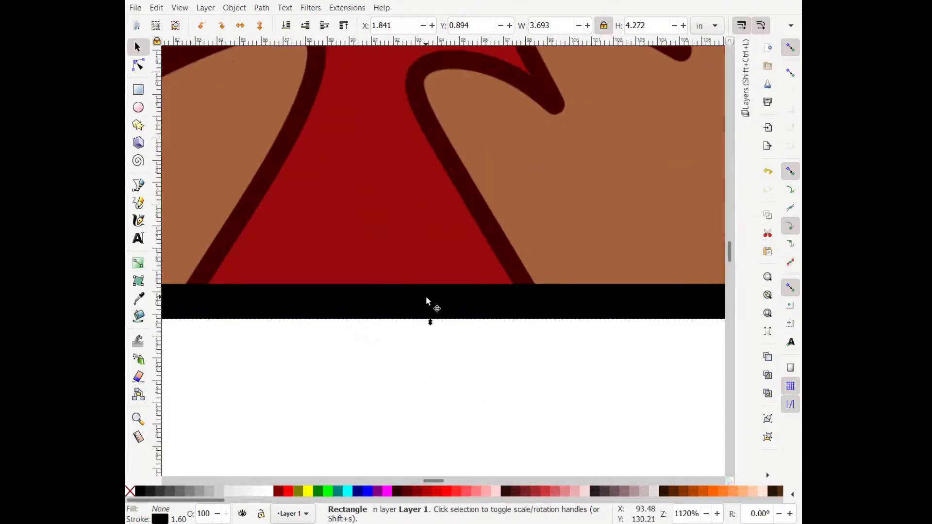
{"action": "mouse_move", "coordinate": [430, 321]}
{"action": "left_mouse_down"}
{"action": "mouse_move", "coordinate": [429, 235]}
{"action": "mouse_move", "coordinate": [427, 314]}
{"action": "mouse_move", "coordinate": [429, 301]}
{"action": "left_mouse_up"}
{"action": "scroll", "coordinate": [414, 340], "scroll_direction": "down", "scroll_amount": 7, "text": "ctrl"}
{"action": "scroll", "coordinate": [409, 164], "scroll_direction": "up", "scroll_amount": 1, "text": "ctrl"}
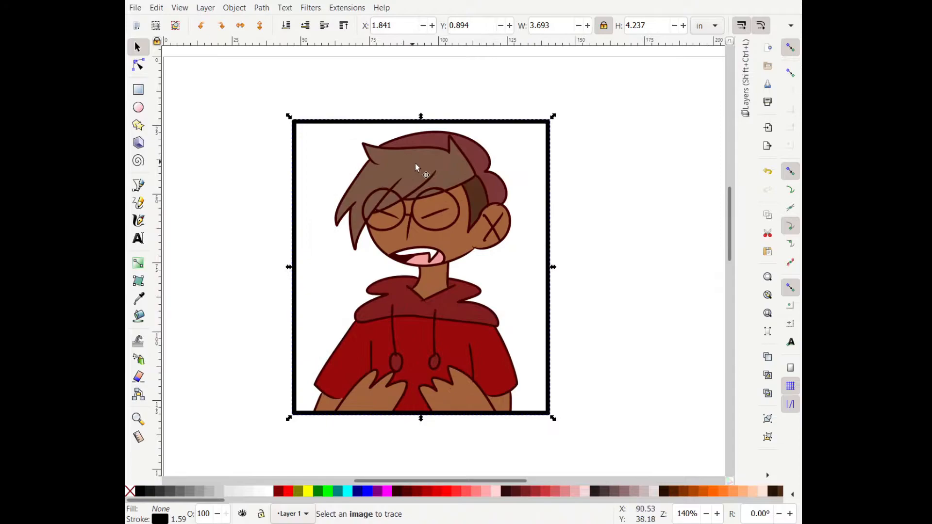
Step: Try a flat black fill on the rectangle, switch its fill back to no paint and show its stroke paint settings
{"action": "left_click", "coordinate": [529, 279]}
{"action": "scroll", "coordinate": [514, 274], "scroll_direction": "down", "scroll_amount": 2, "text": "ctrl"}
{"action": "left_click", "coordinate": [475, 272]}
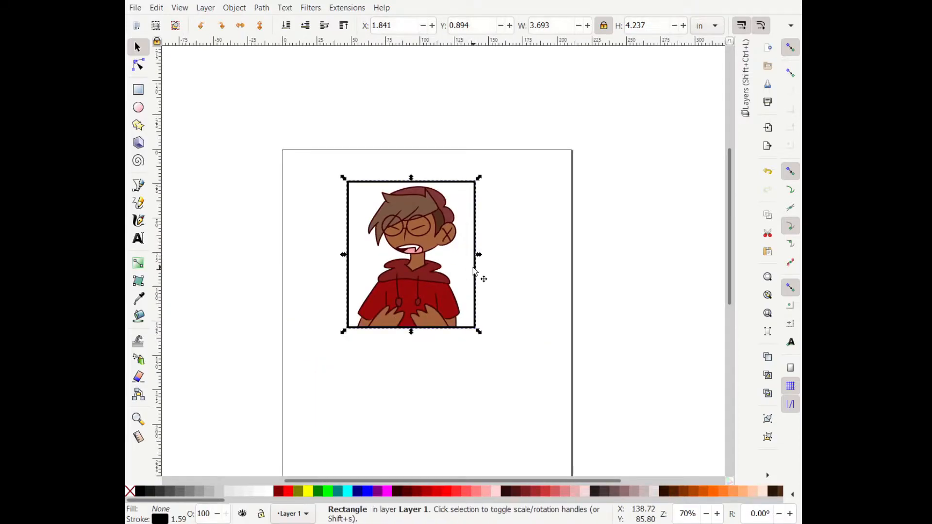
{"action": "scroll", "coordinate": [366, 284], "scroll_direction": "up", "scroll_amount": 1, "text": "ctrl"}
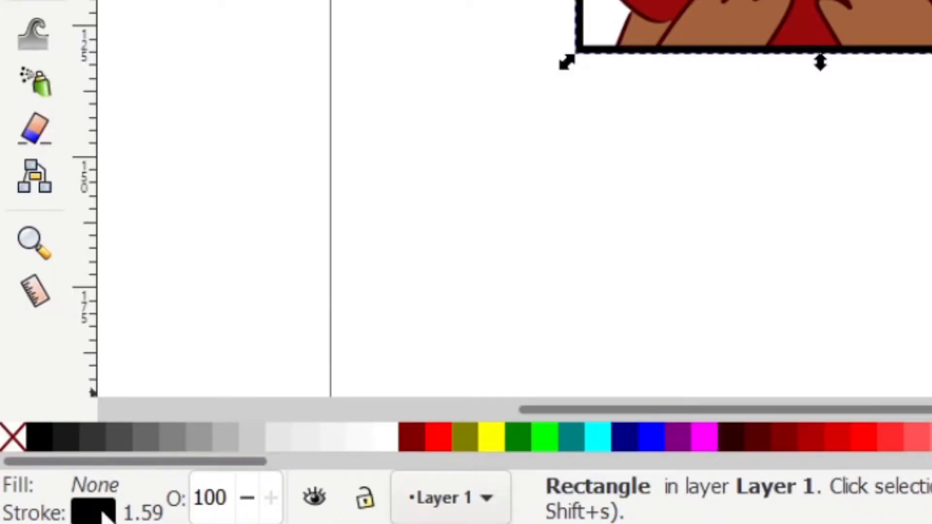
{"action": "left_click", "coordinate": [104, 516]}
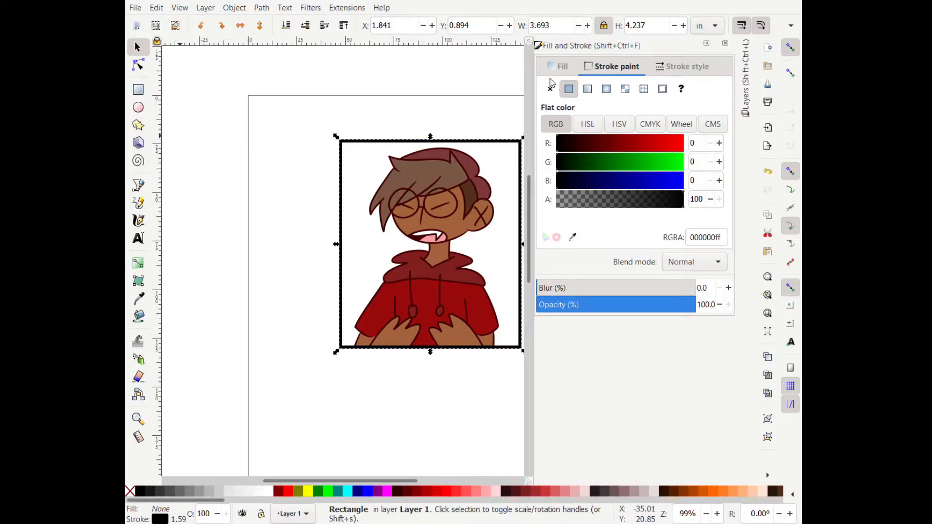
{"action": "left_click", "coordinate": [558, 66]}
{"action": "left_click", "coordinate": [569, 89]}
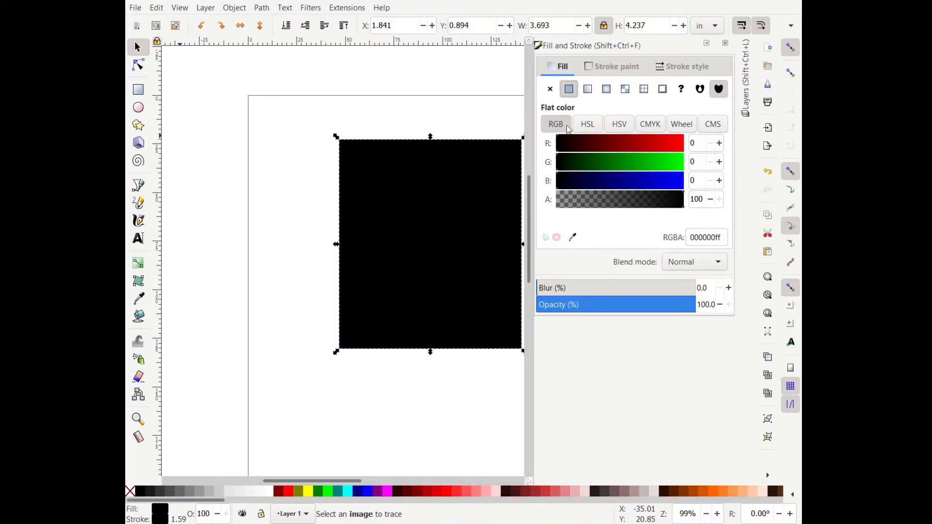
{"action": "left_click", "coordinate": [551, 90]}
{"action": "left_click", "coordinate": [611, 67]}
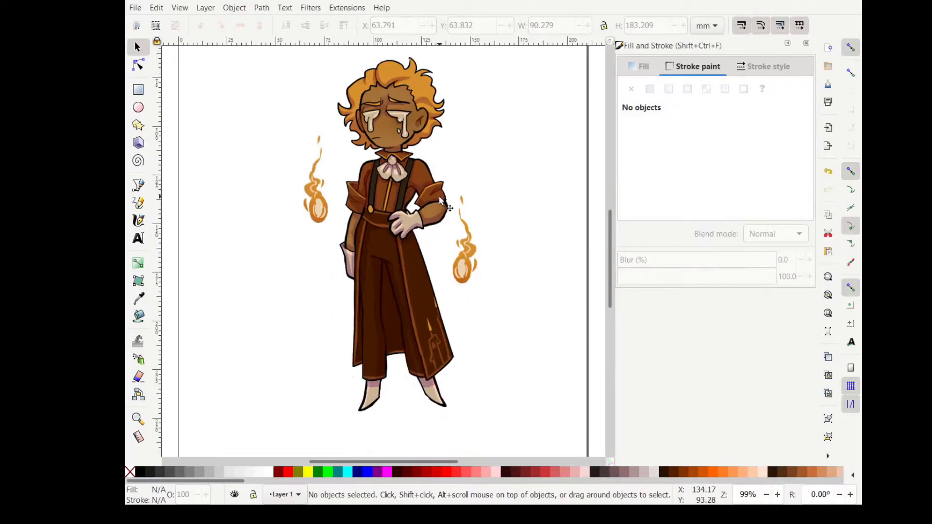
Step: Reposition the full-body character image and preview its single-scan Brightness cutoff trace at a threshold of 0.990
{"action": "mouse_move", "coordinate": [372, 217]}
{"action": "left_mouse_down"}
{"action": "mouse_move", "coordinate": [381, 236]}
{"action": "mouse_move", "coordinate": [383, 217]}
{"action": "left_mouse_up"}
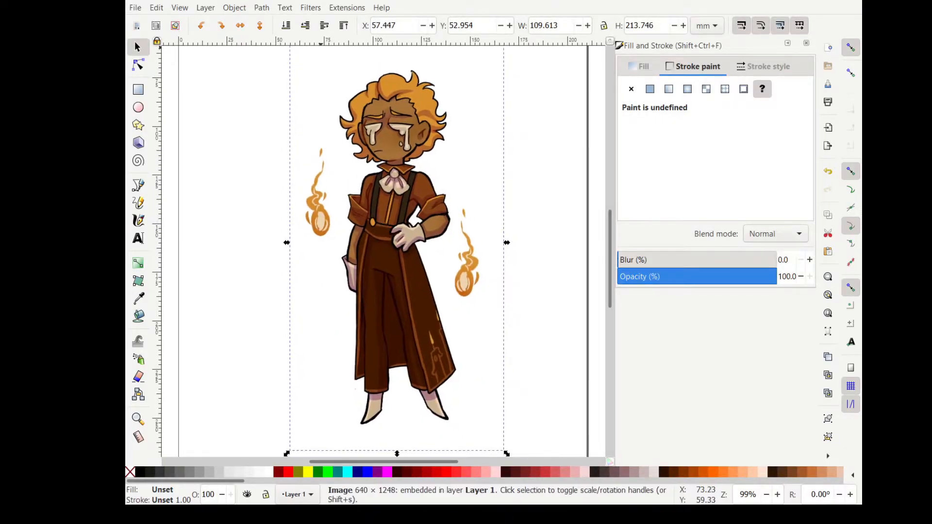
{"action": "left_click", "coordinate": [261, 7]}
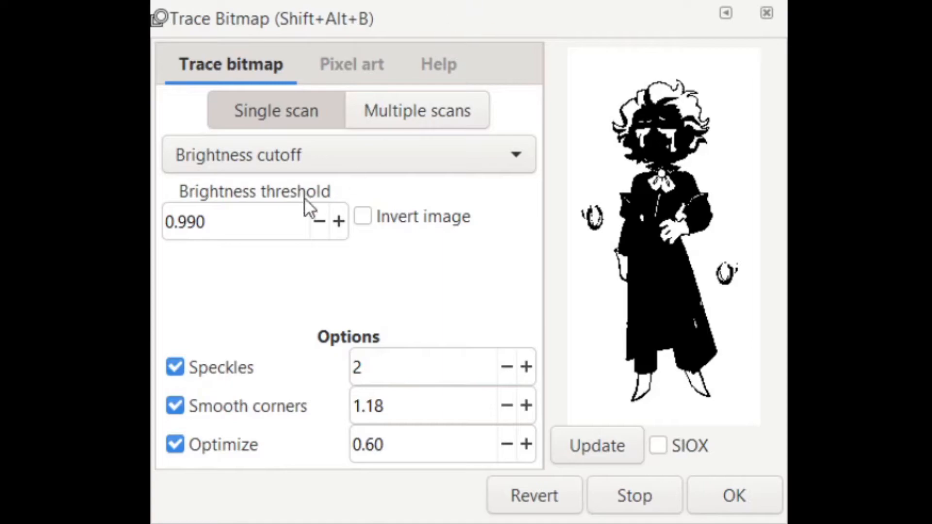
{"action": "left_click", "coordinate": [591, 434]}
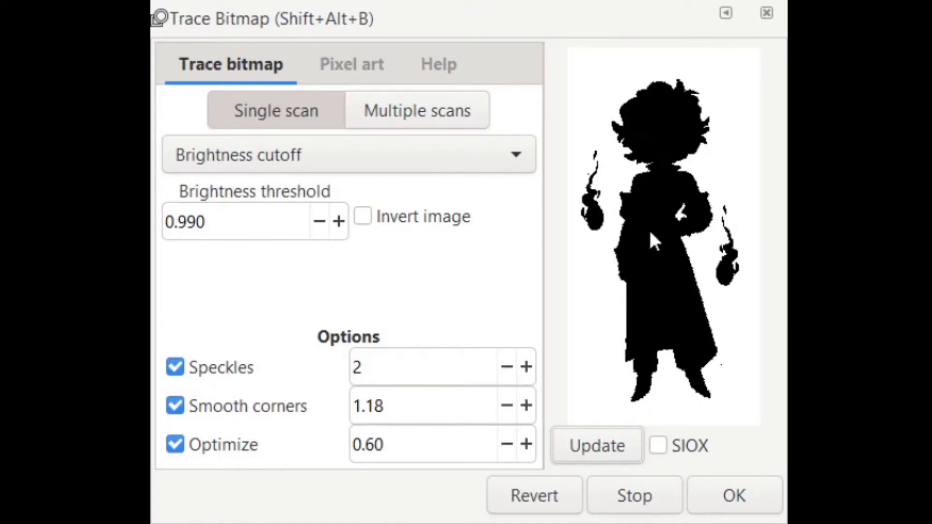
Step: Compare the bitmap trace previews at brightness thresholds of 1.000 and 0.990
{"action": "left_click", "coordinate": [258, 228]}
{"action": "left_click", "coordinate": [339, 222]}
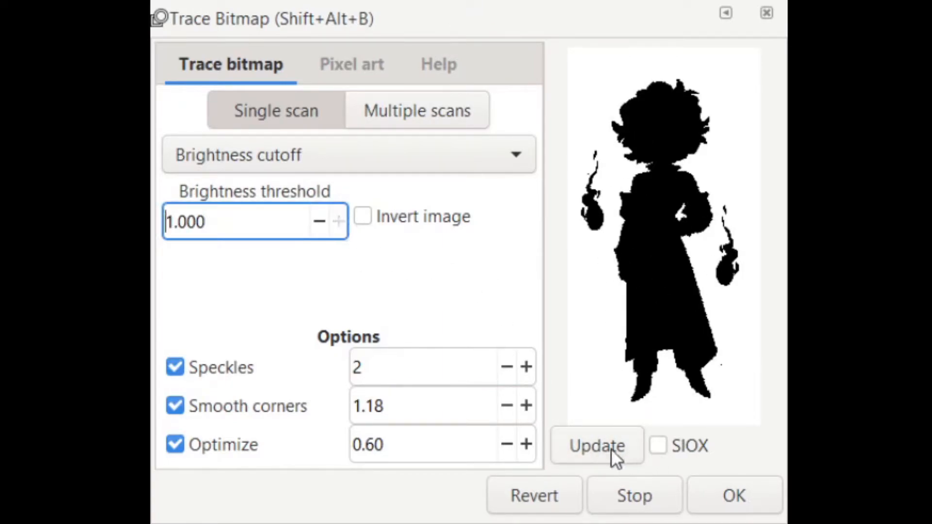
{"action": "left_click", "coordinate": [612, 451]}
{"action": "left_click", "coordinate": [319, 222]}
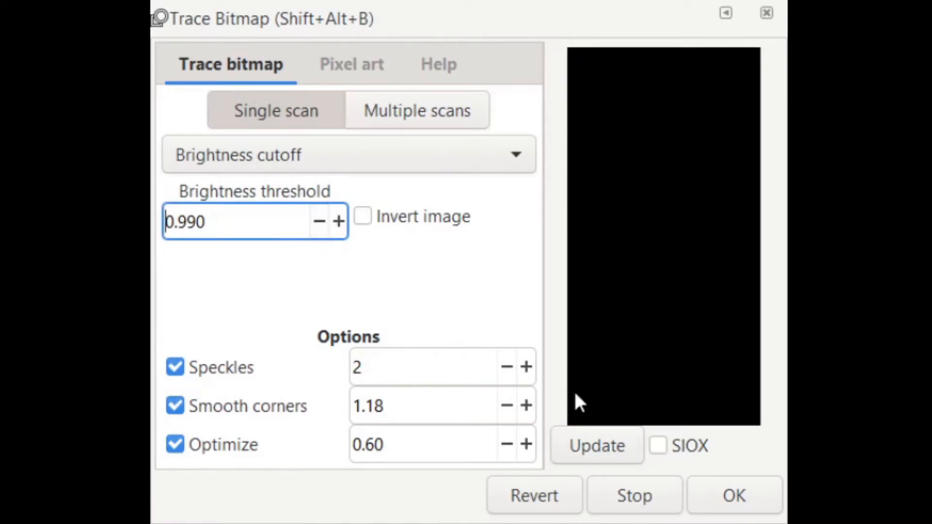
{"action": "left_click", "coordinate": [598, 446]}
Step: Set the trace's brightness threshold to 0.7 and update the preview
{"action": "left_click", "coordinate": [231, 219]}
{"action": "key", "text": "BackSpace"}
{"action": "key", "text": "BackSpace"}
{"action": "key", "text": "BackSpace"}
{"action": "type", "text": "7"}
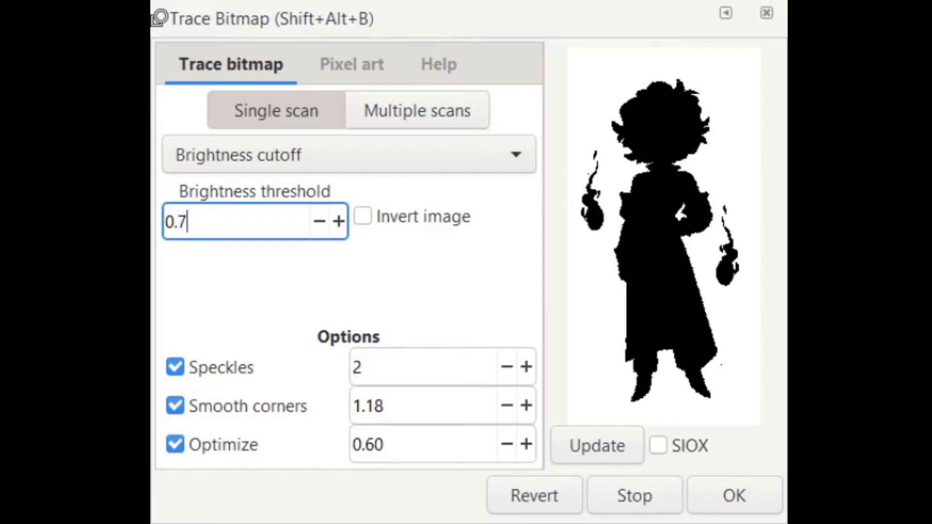
{"action": "left_click", "coordinate": [595, 449]}
Step: Set the trace's brightness threshold to 0.8 and refresh the preview
{"action": "left_click", "coordinate": [229, 231]}
{"action": "key", "text": "BackSpace"}
{"action": "key", "text": "BackSpace"}
{"action": "key", "text": "BackSpace"}
{"action": "type", "text": "8"}
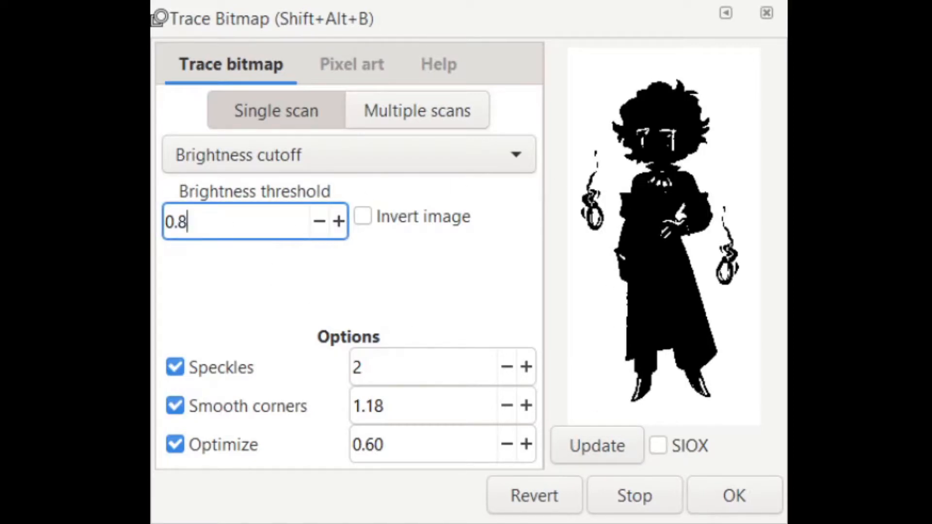
{"action": "left_click", "coordinate": [600, 455]}
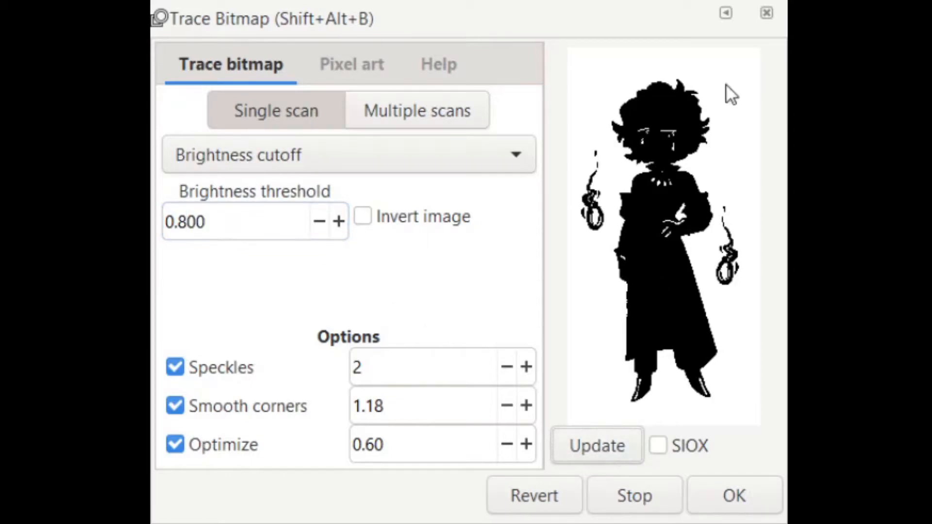
Step: Set the trace's brightness threshold to 0.790 and update the preview
{"action": "left_click", "coordinate": [239, 224]}
{"action": "key", "text": "BackSpace"}
{"action": "key", "text": "BackSpace"}
{"action": "key", "text": "BackSpace"}
{"action": "type", "text": "8"}
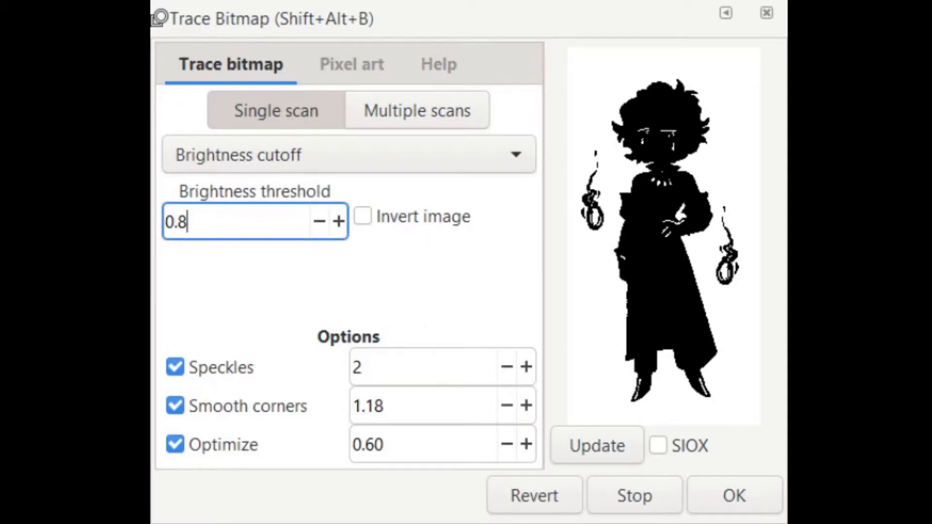
{"action": "key", "text": "BackSpace"}
{"action": "type", "text": "790"}
{"action": "left_click", "coordinate": [567, 439]}
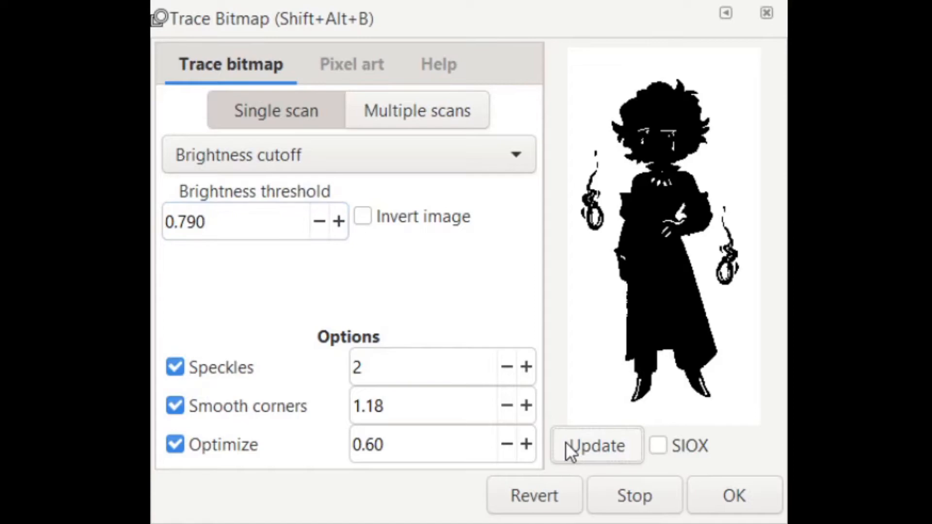
Step: Set the trace's brightness threshold to 0.9, update the preview and create the character's silhouette path
{"action": "left_click", "coordinate": [238, 215]}
{"action": "key", "text": "BackSpace"}
{"action": "key", "text": "BackSpace"}
{"action": "key", "text": "BackSpace"}
{"action": "type", "text": "9"}
{"action": "left_click", "coordinate": [613, 448]}
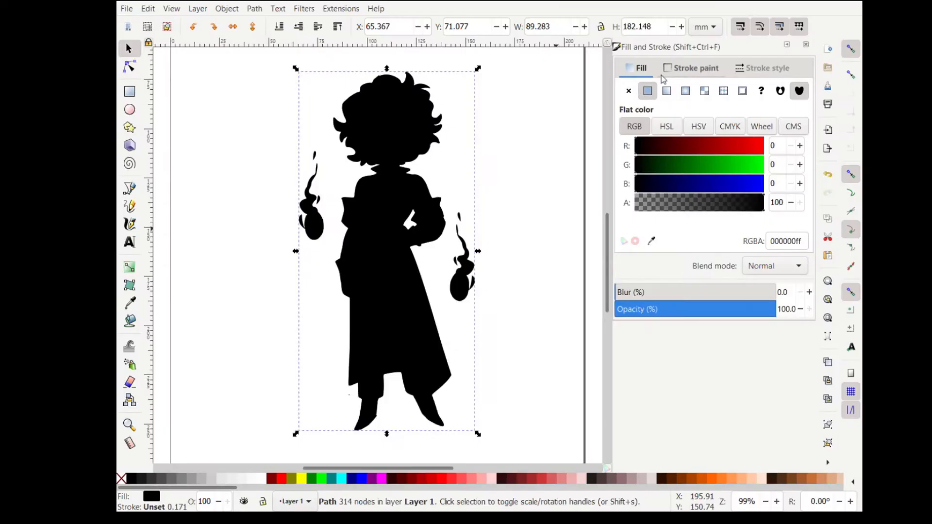
Step: Give the traced silhouette path a flat black stroke and remove its fill
{"action": "left_click", "coordinate": [689, 69]}
{"action": "left_click", "coordinate": [647, 92]}
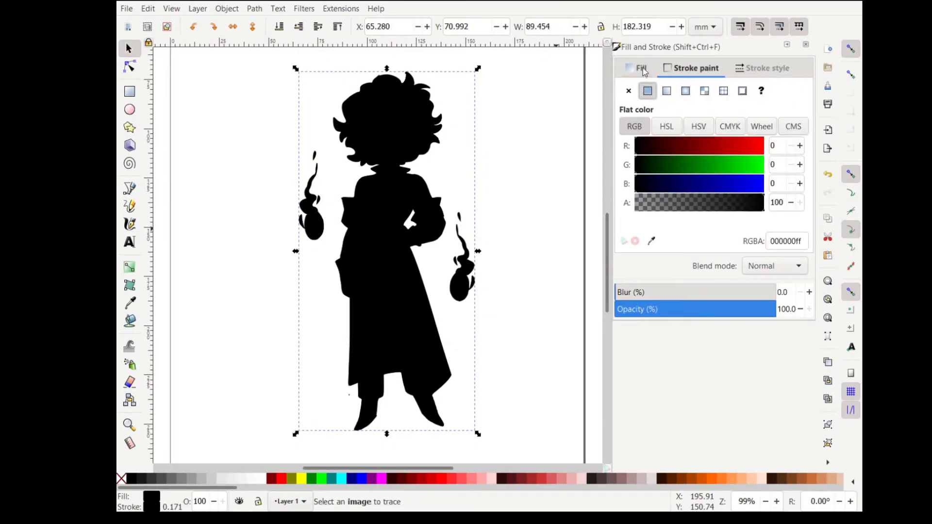
{"action": "left_click", "coordinate": [643, 71]}
{"action": "left_click", "coordinate": [630, 94]}
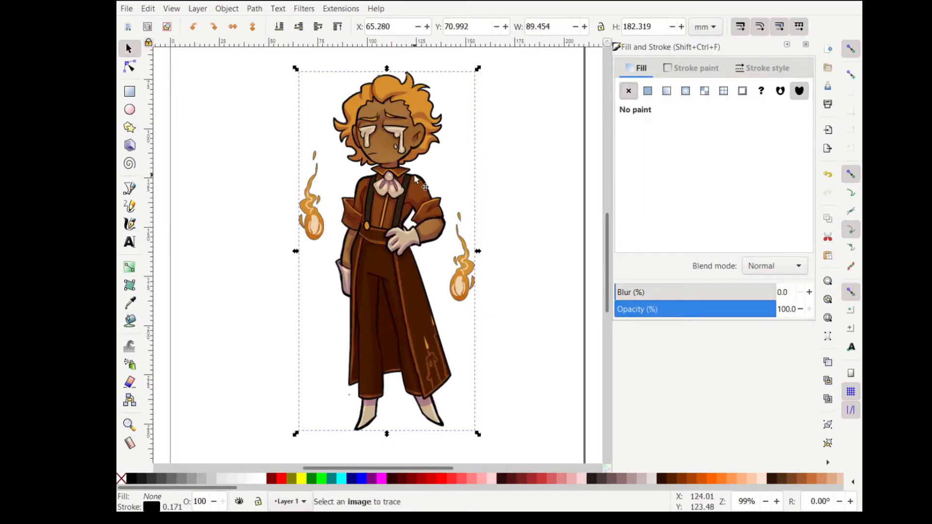
Step: Examine how closely the traced outline follows the right-hand flame, the coat hem and the shoe
{"action": "scroll", "coordinate": [458, 292], "scroll_direction": "up", "scroll_amount": 8}
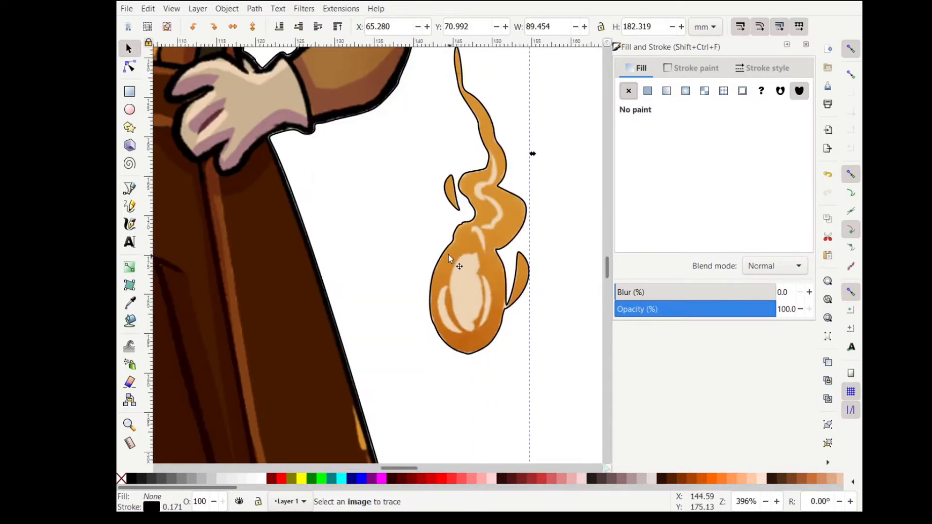
{"action": "scroll", "coordinate": [443, 250], "scroll_direction": "down", "scroll_amount": 4}
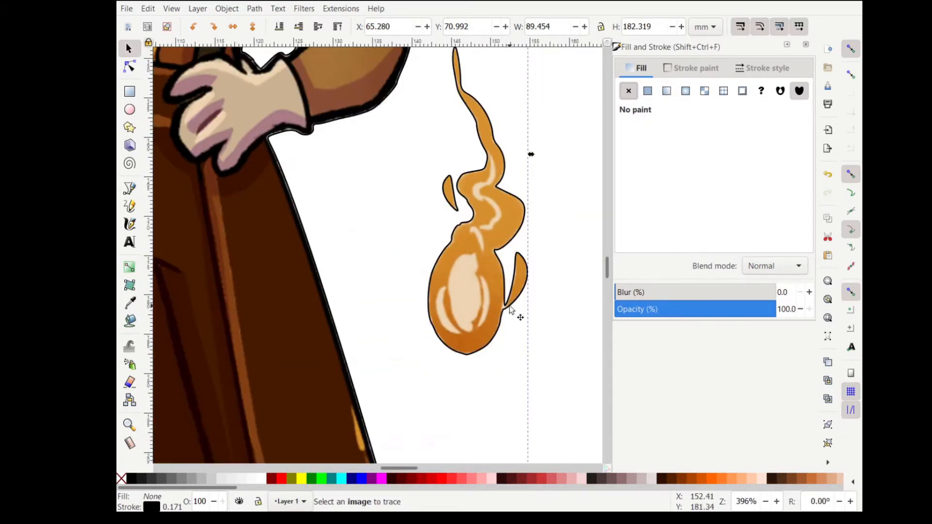
{"action": "scroll", "coordinate": [505, 319], "scroll_direction": "up", "scroll_amount": 4}
{"action": "scroll", "coordinate": [462, 287], "scroll_direction": "down", "scroll_amount": 4}
{"action": "scroll", "coordinate": [426, 342], "scroll_direction": "down", "scroll_amount": 4}
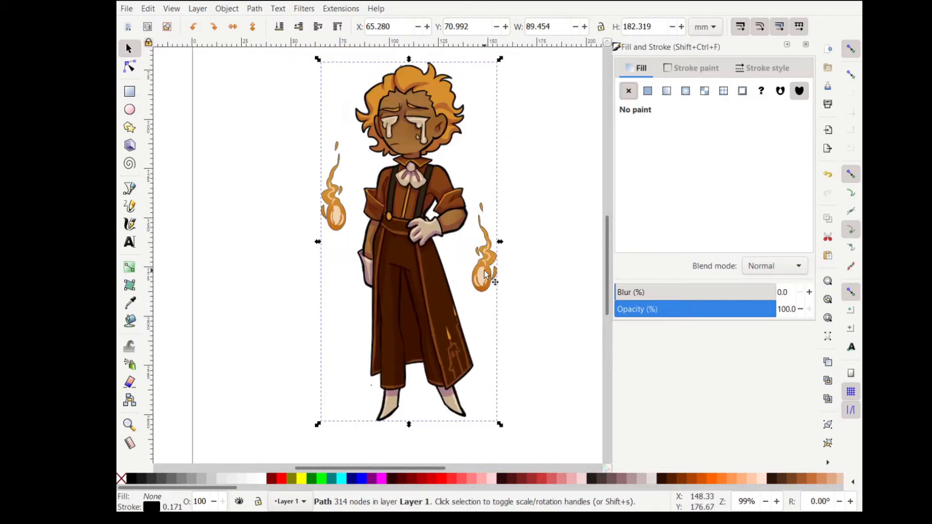
{"action": "scroll", "coordinate": [468, 401], "scroll_direction": "up", "scroll_amount": 5}
{"action": "scroll", "coordinate": [399, 306], "scroll_direction": "up", "scroll_amount": 2}
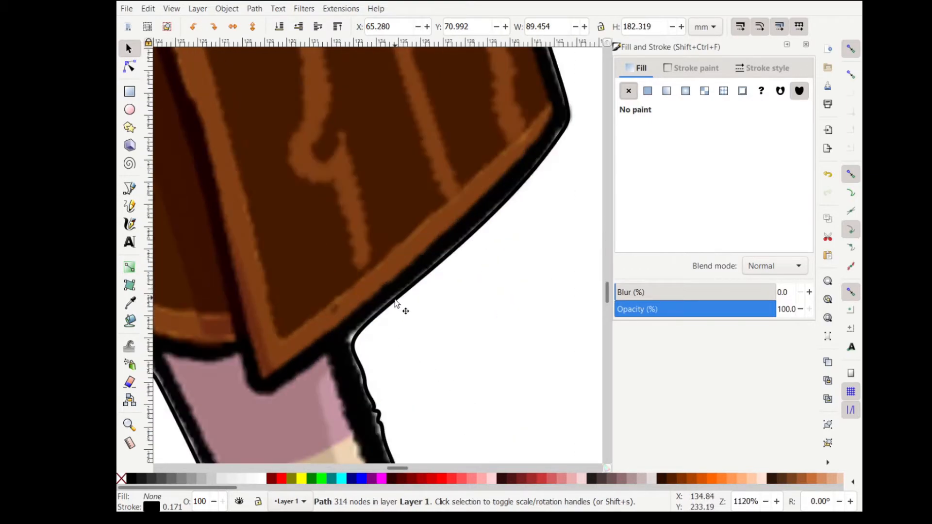
{"action": "scroll", "coordinate": [406, 366], "scroll_direction": "down", "scroll_amount": 4}
{"action": "scroll", "coordinate": [393, 312], "scroll_direction": "up", "scroll_amount": 6}
{"action": "scroll", "coordinate": [403, 239], "scroll_direction": "down", "scroll_amount": 9}
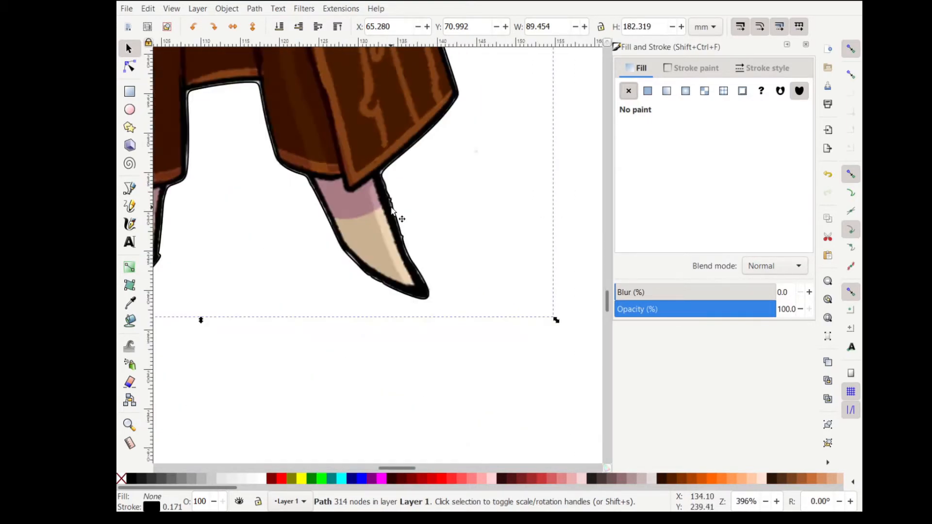
Step: Delete the nodes of the stray speck beside the trouser cuff from the traced outline and deselect the path
{"action": "scroll", "coordinate": [370, 281], "scroll_direction": "up", "scroll_amount": 4}
{"action": "scroll", "coordinate": [280, 217], "scroll_direction": "up", "scroll_amount": 3}
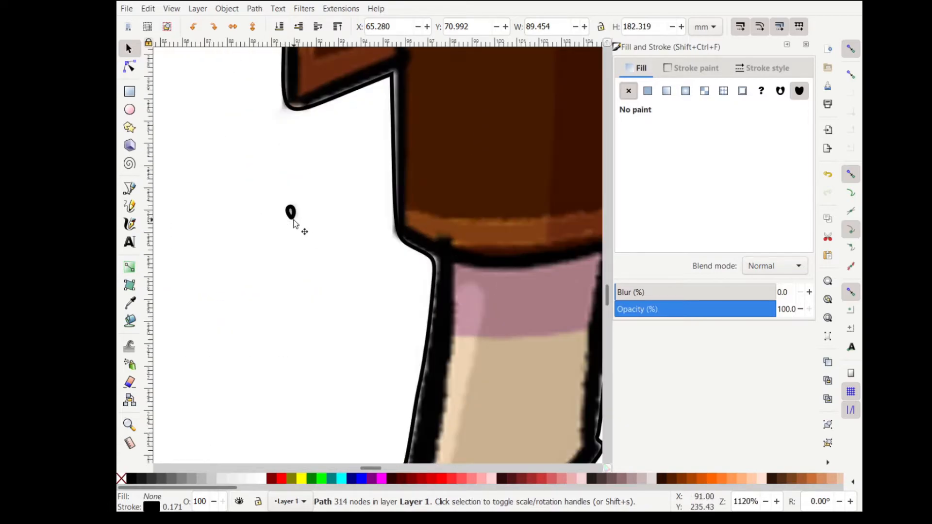
{"action": "key", "text": "n"}
{"action": "left_click", "coordinate": [290, 212]}
{"action": "left_click_drag", "start_coordinate": [270, 199], "coordinate": [340, 250]}
{"action": "scroll", "coordinate": [313, 270], "scroll_direction": "down", "scroll_amount": 4}
{"action": "scroll", "coordinate": [311, 267], "scroll_direction": "down", "scroll_amount": 1}
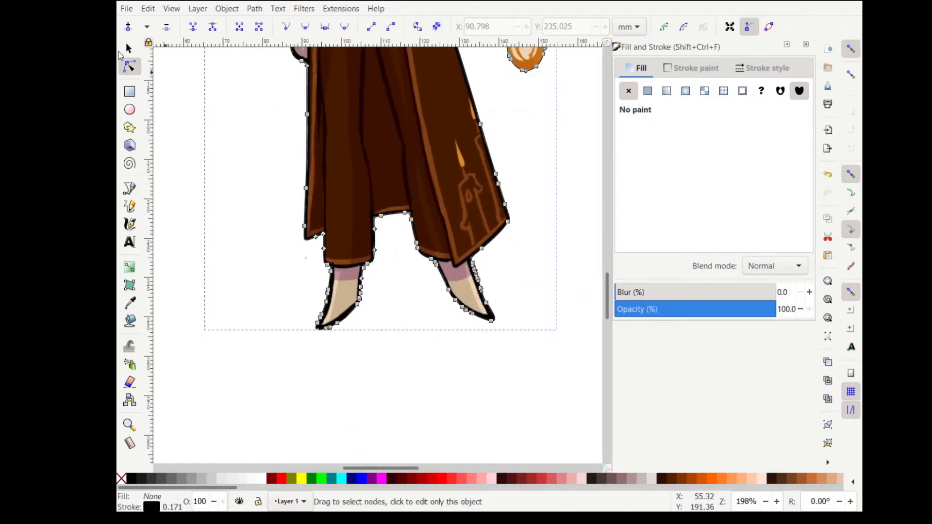
{"action": "left_click", "coordinate": [127, 51]}
{"action": "left_click", "coordinate": [354, 409]}
{"action": "scroll", "coordinate": [407, 332], "scroll_direction": "down", "scroll_amount": 3}
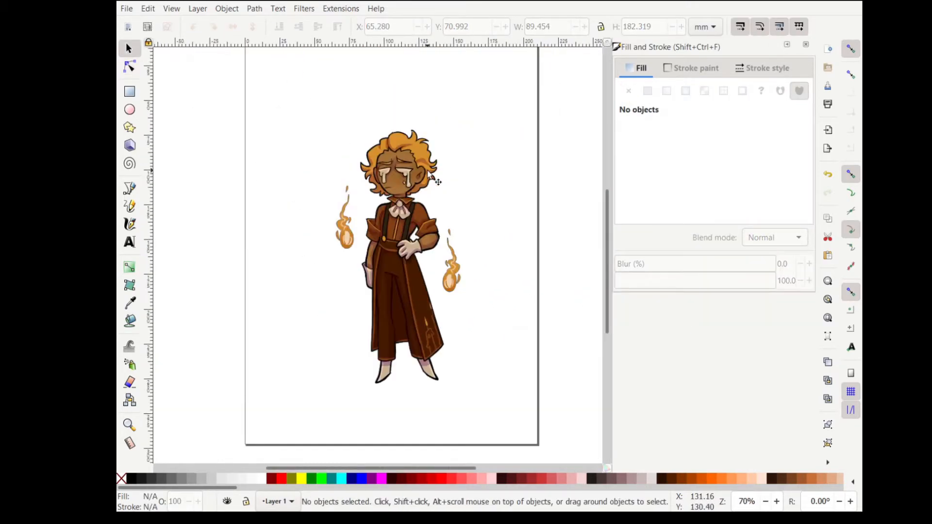
Step: Select the traced outline around the character and set its stroke width to 4 mm
{"action": "scroll", "coordinate": [432, 127], "scroll_direction": "up", "scroll_amount": 5}
{"action": "left_click", "coordinate": [439, 231]}
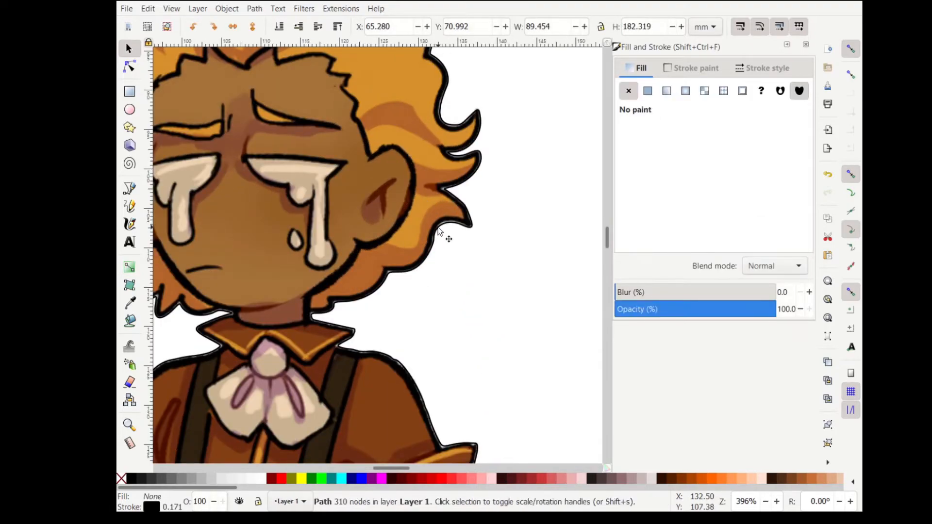
{"action": "scroll", "coordinate": [438, 231], "scroll_direction": "down", "scroll_amount": 3}
{"action": "scroll", "coordinate": [475, 198], "scroll_direction": "up", "scroll_amount": 5}
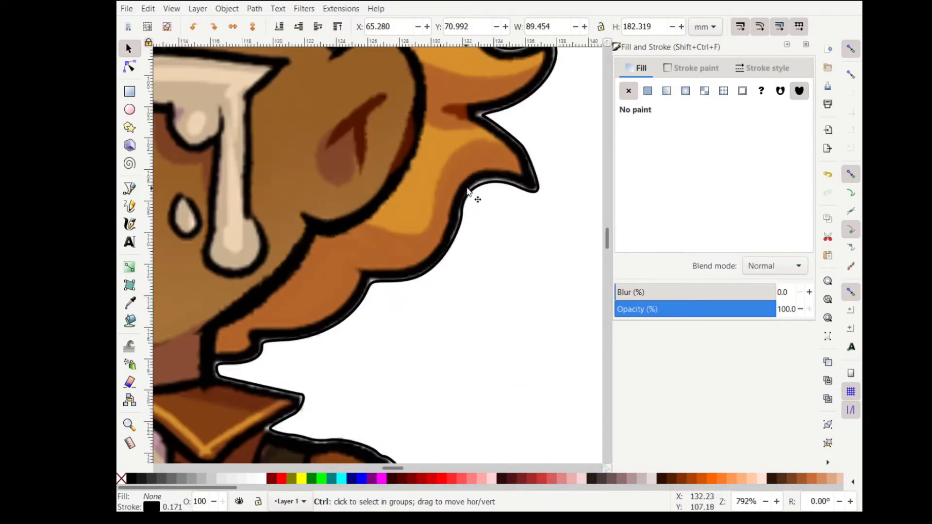
{"action": "left_click", "coordinate": [677, 68]}
{"action": "scroll", "coordinate": [483, 193], "scroll_direction": "down", "scroll_amount": 7}
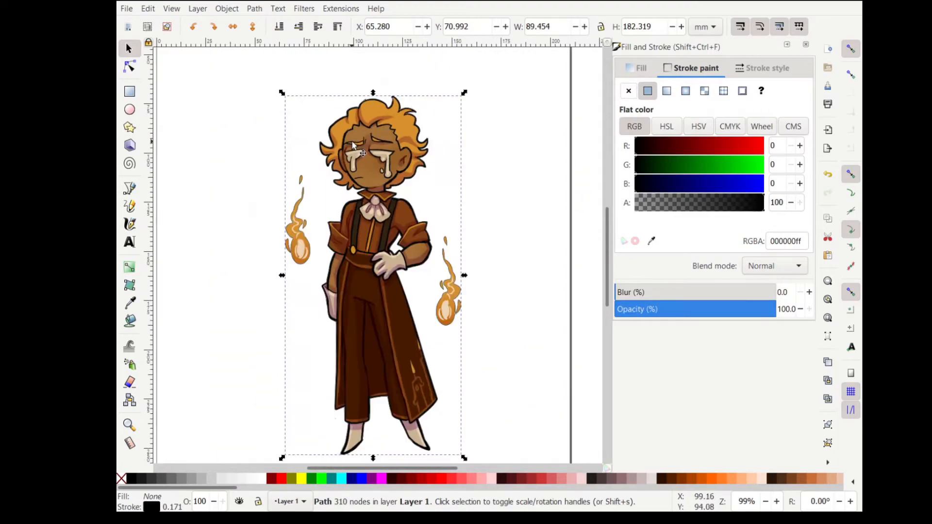
{"action": "scroll", "coordinate": [378, 159], "scroll_direction": "up", "scroll_amount": 1}
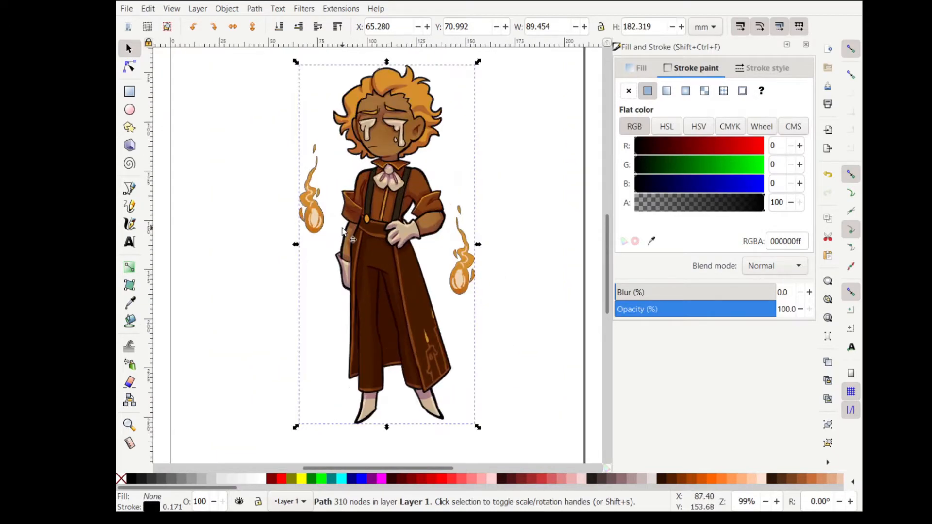
{"action": "left_click", "coordinate": [260, 11]}
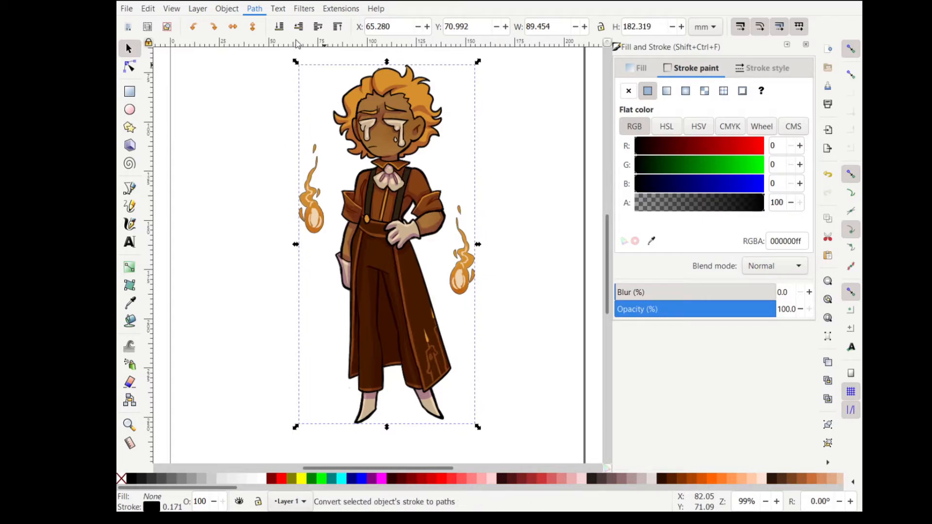
{"action": "left_click", "coordinate": [764, 68]}
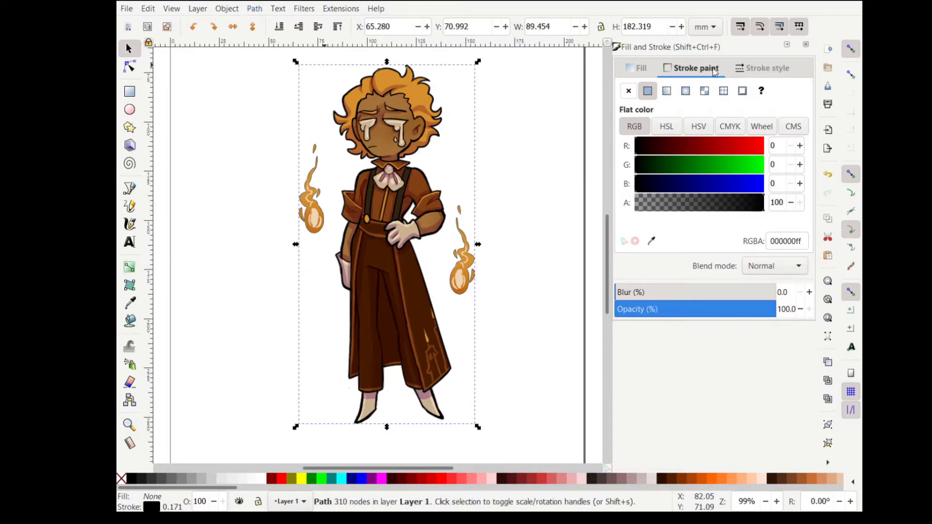
{"action": "left_click", "coordinate": [765, 68]}
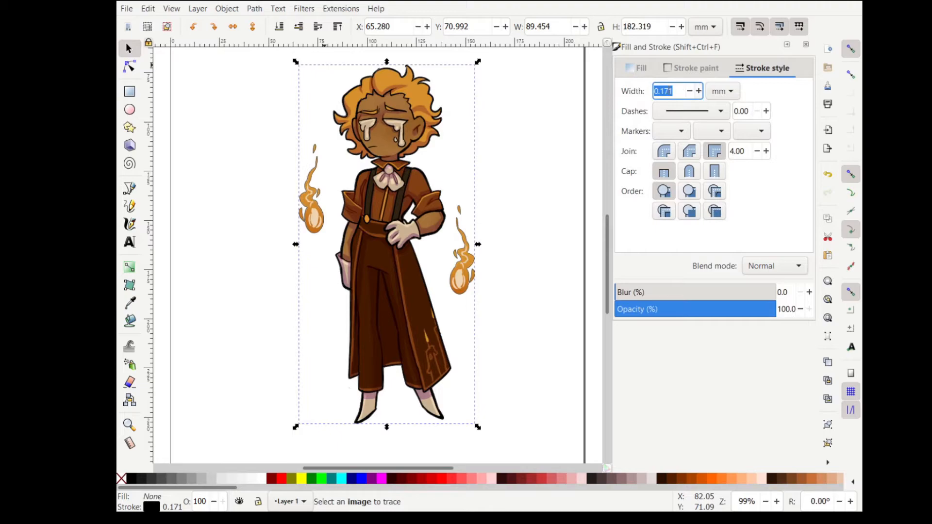
{"action": "type", "text": "4"}
{"action": "key", "text": "Return"}
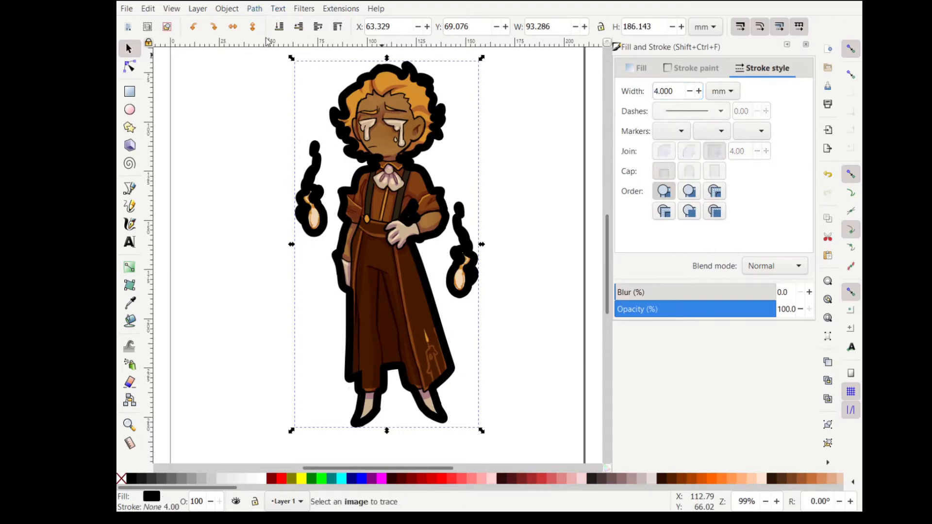
Step: Convert the thick stroke of the traced outline into a path
{"action": "left_click", "coordinate": [255, 9]}
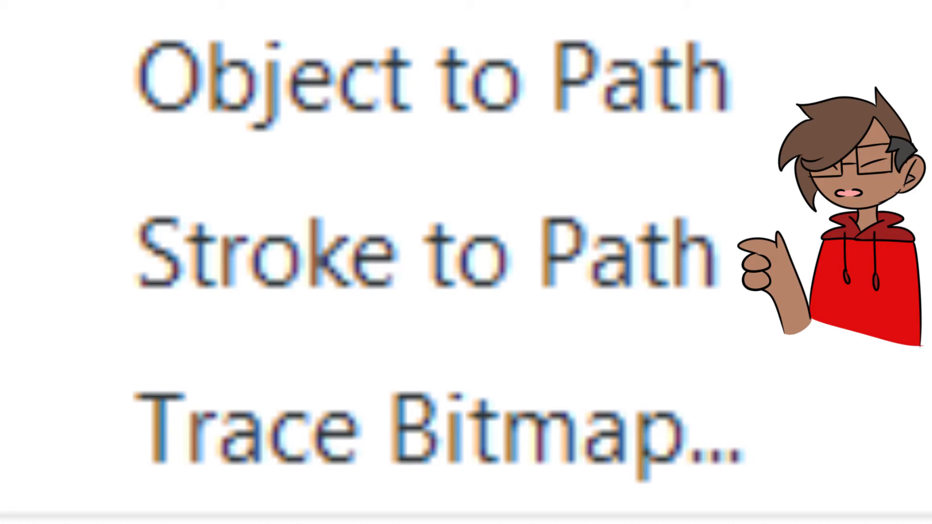
{"action": "left_click", "coordinate": [256, 28]}
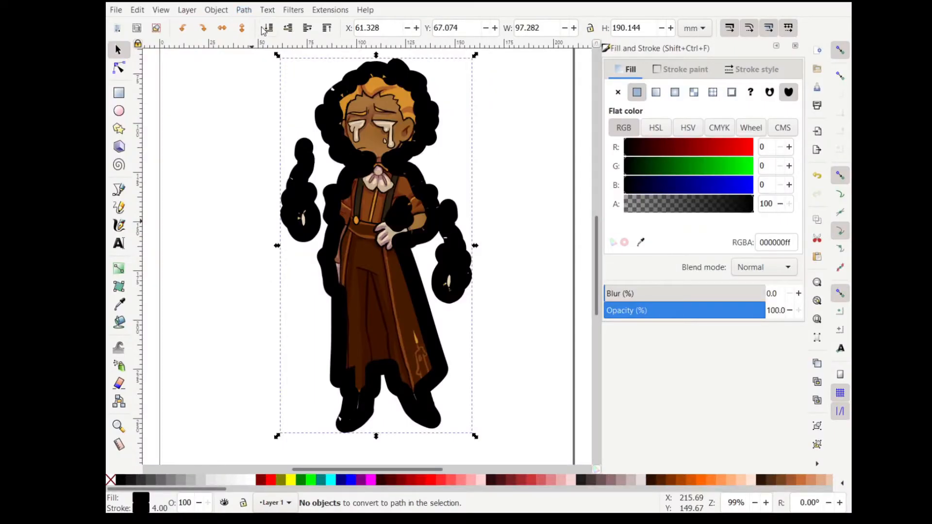
{"action": "left_click", "coordinate": [245, 10]}
{"action": "left_click", "coordinate": [261, 43]}
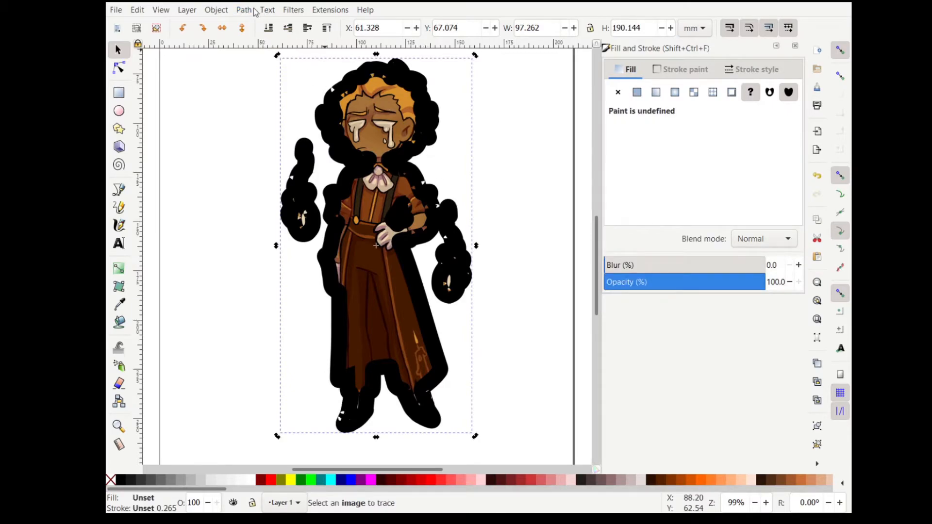
{"action": "key", "text": "Escape"}
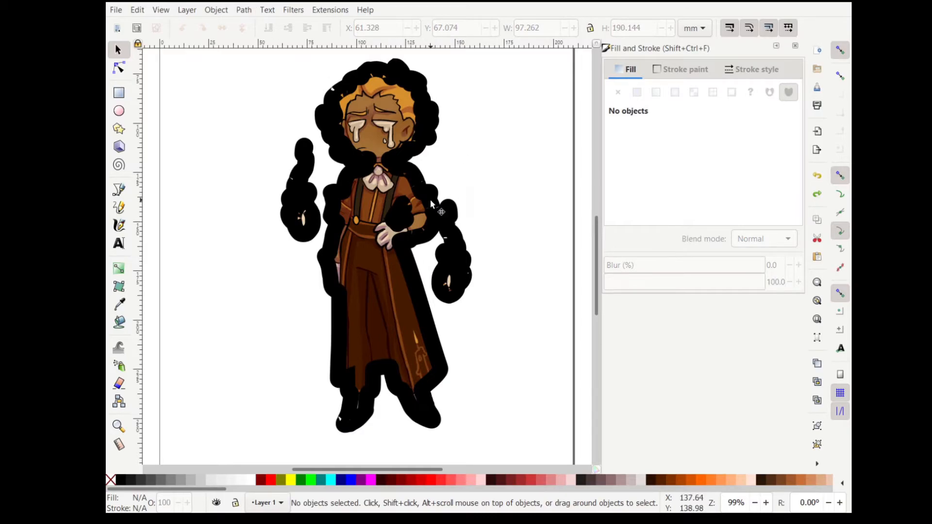
Step: Remove the converted outline's fill and break the path apart into separate pieces
{"action": "left_click", "coordinate": [431, 204]}
{"action": "left_click", "coordinate": [617, 93]}
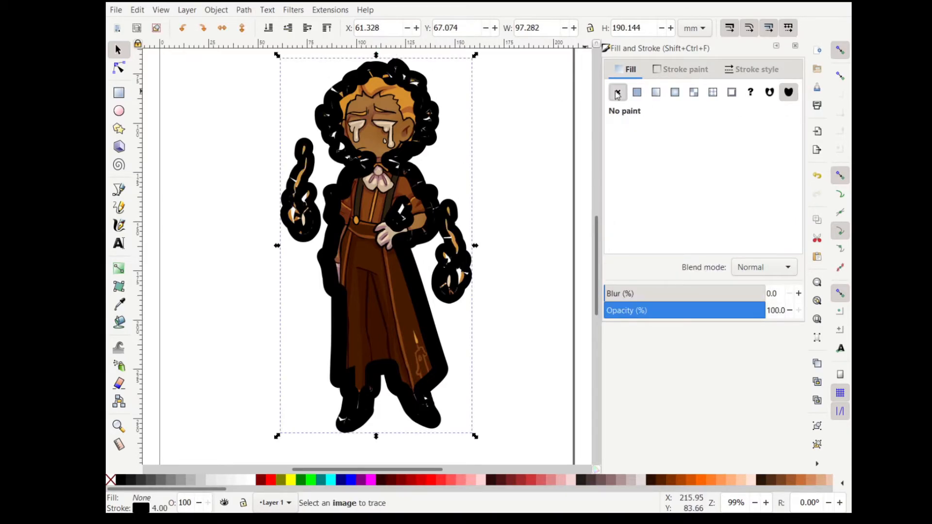
{"action": "left_click", "coordinate": [682, 69]}
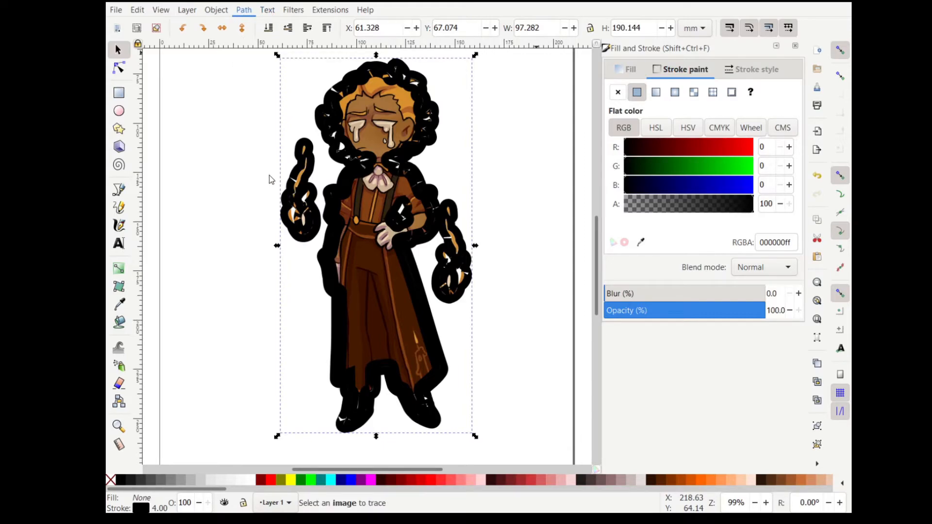
{"action": "key", "text": "ctrl+shift+k"}
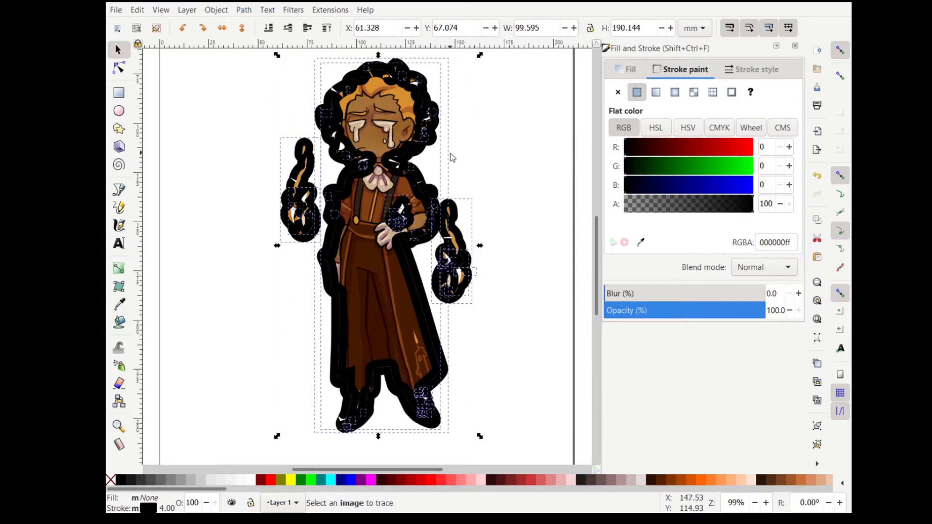
{"action": "key", "text": "ctrl+asciicircum"}
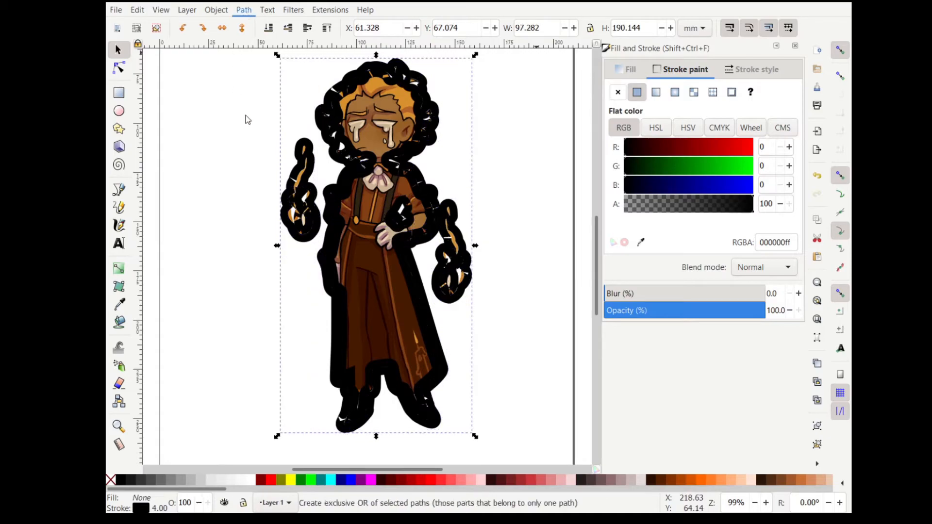
{"action": "left_click", "coordinate": [269, 176]}
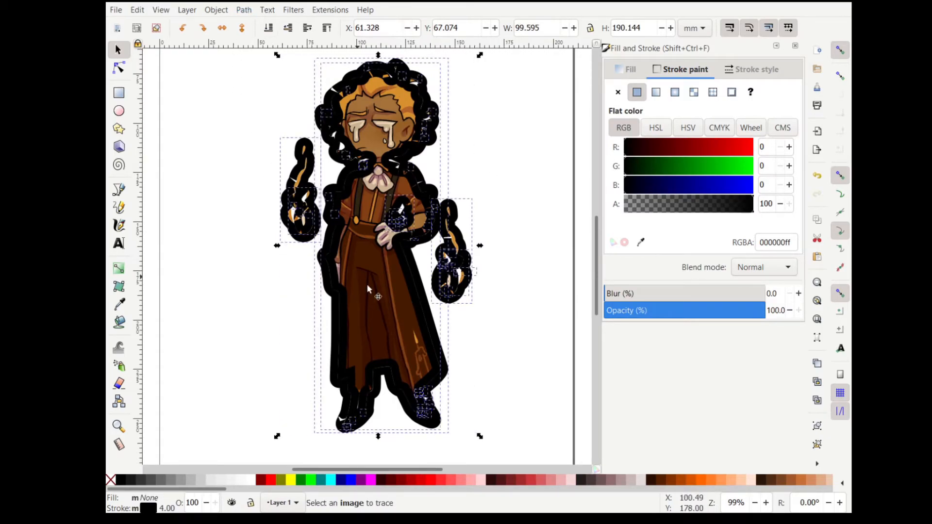
Step: Exclude the outer body contour from the selection and delete all the other broken-apart pieces, including the flame outlines
{"action": "scroll", "coordinate": [328, 292], "scroll_direction": "left", "scroll_amount": 5}
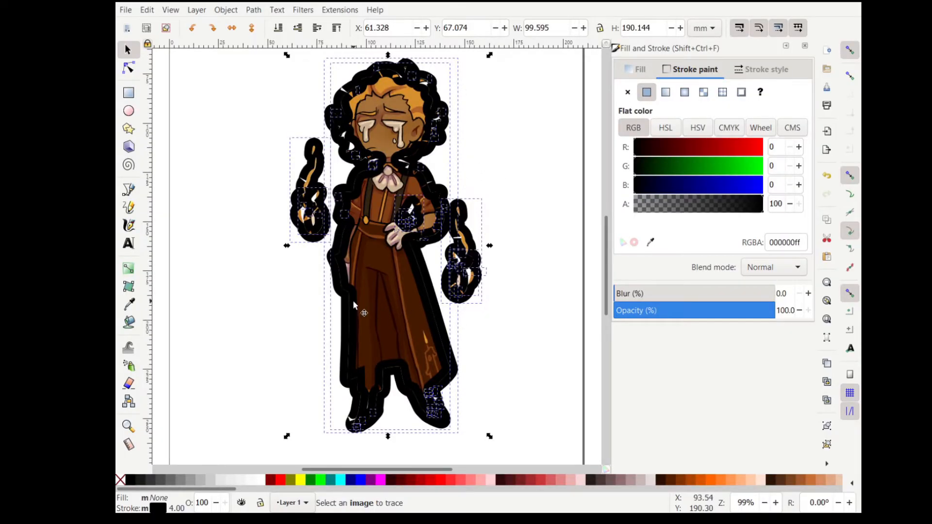
{"action": "scroll", "coordinate": [369, 289], "scroll_direction": "left", "scroll_amount": 6}
{"action": "scroll", "coordinate": [404, 290], "scroll_direction": "right", "scroll_amount": 6}
{"action": "scroll", "coordinate": [359, 295], "scroll_direction": "up", "scroll_amount": 4}
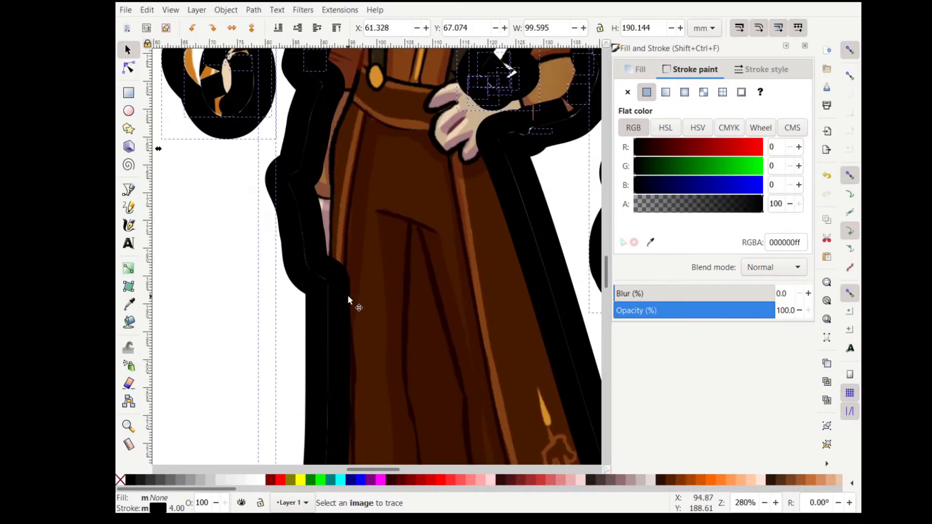
{"action": "left_click", "coordinate": [286, 269], "text": "shift"}
{"action": "scroll", "coordinate": [287, 268], "scroll_direction": "down", "scroll_amount": 5}
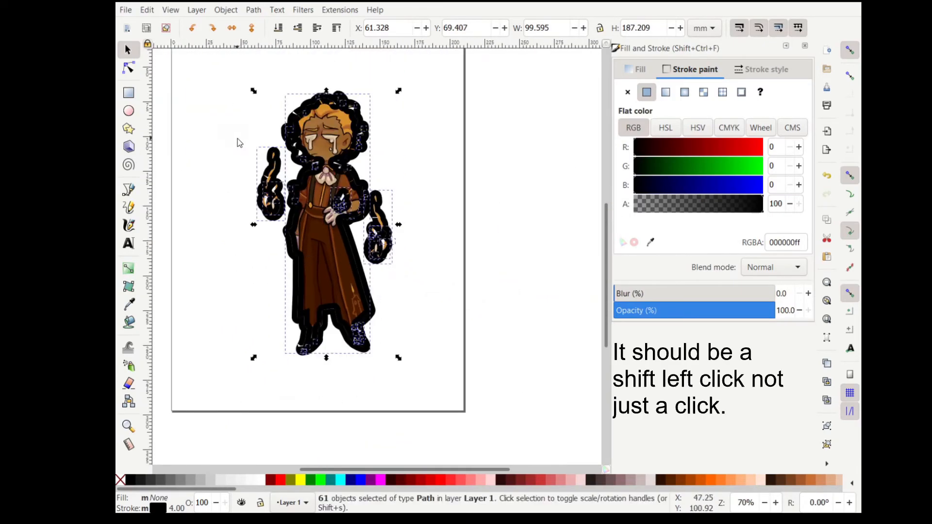
{"action": "left_click", "coordinate": [416, 262]}
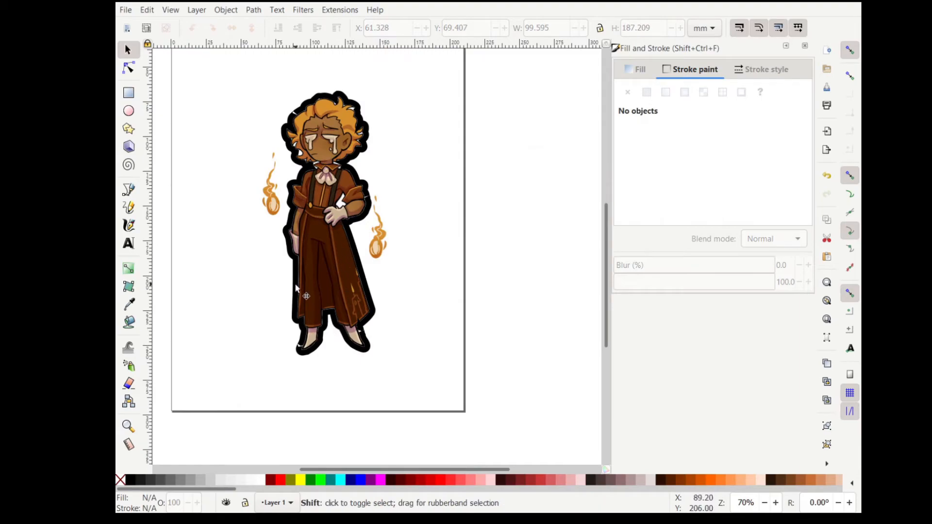
Step: Select the remaining body contour and give its stroke a round join and a round cap
{"action": "scroll", "coordinate": [354, 285], "scroll_direction": "left", "scroll_amount": 5}
{"action": "scroll", "coordinate": [369, 219], "scroll_direction": "right", "scroll_amount": 2}
{"action": "scroll", "coordinate": [396, 133], "scroll_direction": "up", "scroll_amount": 4}
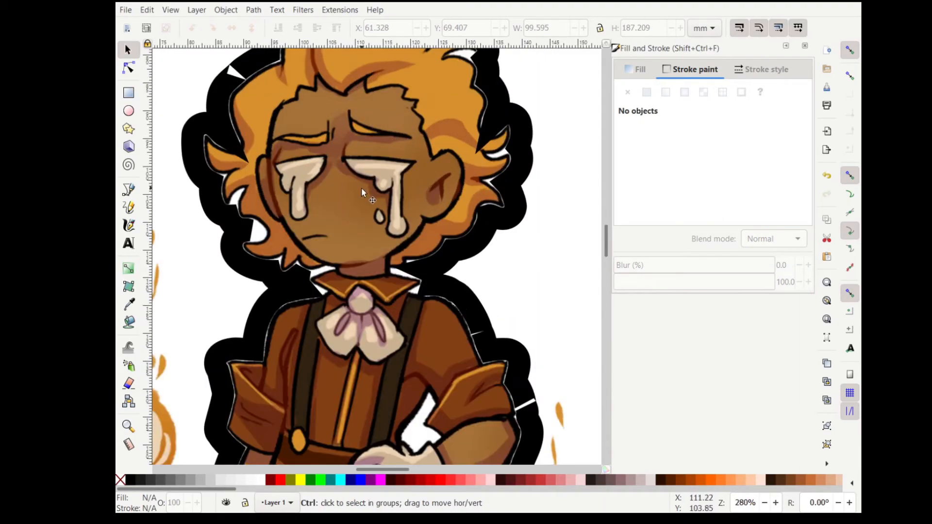
{"action": "scroll", "coordinate": [371, 249], "scroll_direction": "down", "scroll_amount": 4}
{"action": "scroll", "coordinate": [447, 150], "scroll_direction": "up", "scroll_amount": 4}
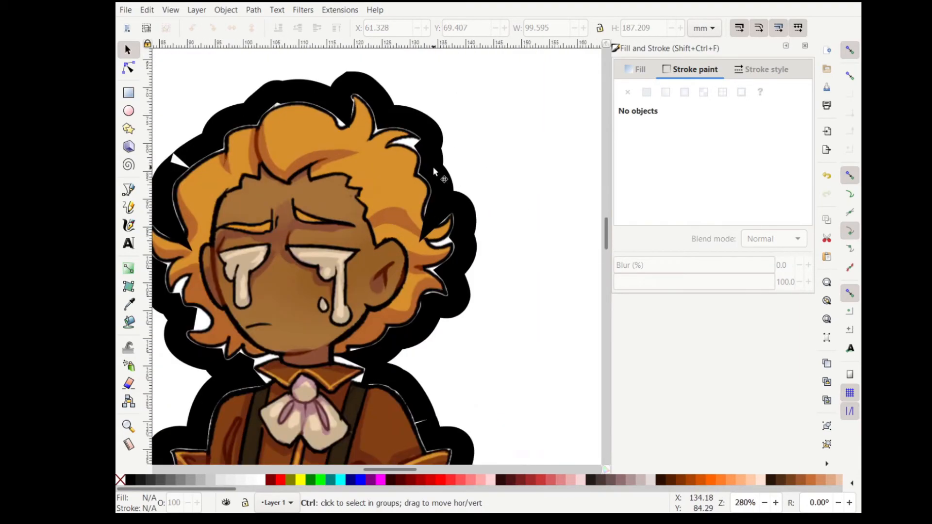
{"action": "left_click", "coordinate": [437, 205]}
{"action": "scroll", "coordinate": [488, 141], "scroll_direction": "down", "scroll_amount": 2}
{"action": "left_click", "coordinate": [763, 69]}
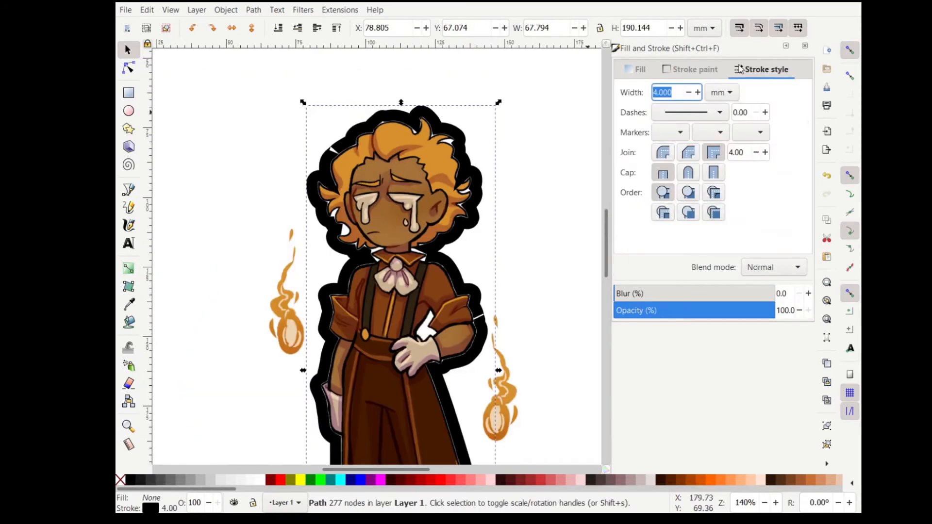
{"action": "left_click", "coordinate": [690, 175]}
{"action": "left_click", "coordinate": [694, 158]}
{"action": "left_click", "coordinate": [708, 159]}
{"action": "left_click", "coordinate": [692, 159]}
{"action": "left_click", "coordinate": [663, 153]}
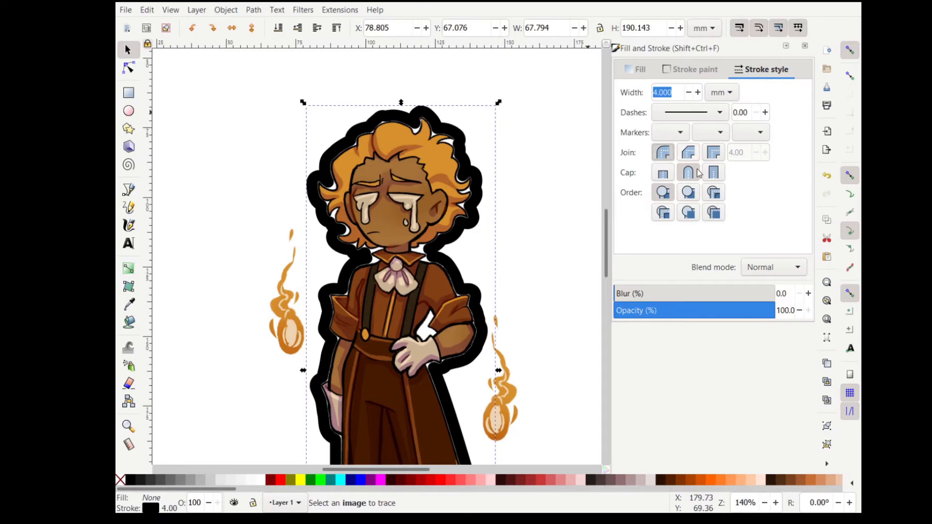
{"action": "left_click", "coordinate": [713, 174]}
{"action": "left_click", "coordinate": [688, 174]}
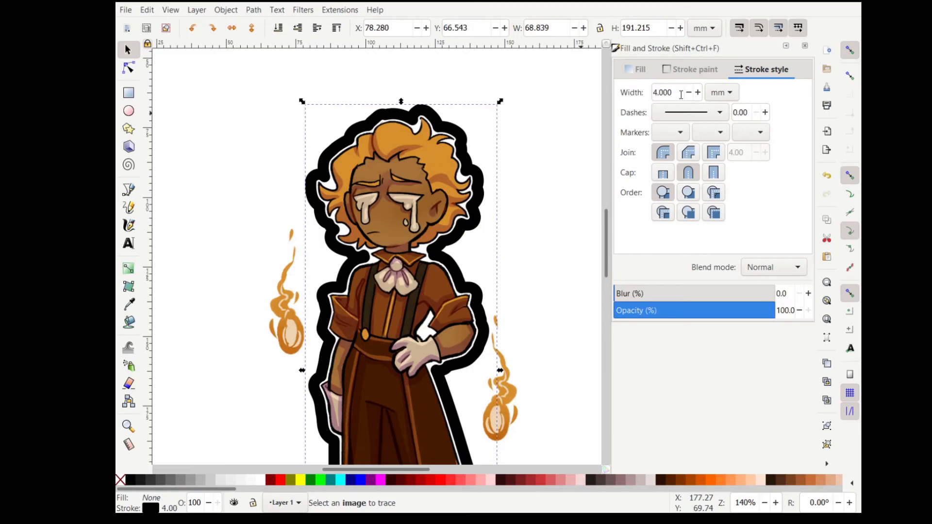
Step: Set the body contour's stroke width to 0.5 mm and deselect it
{"action": "left_click_drag", "start_coordinate": [673, 92], "coordinate": [618, 96]}
{"action": "type", "text": "0.5"}
{"action": "key", "text": "Return"}
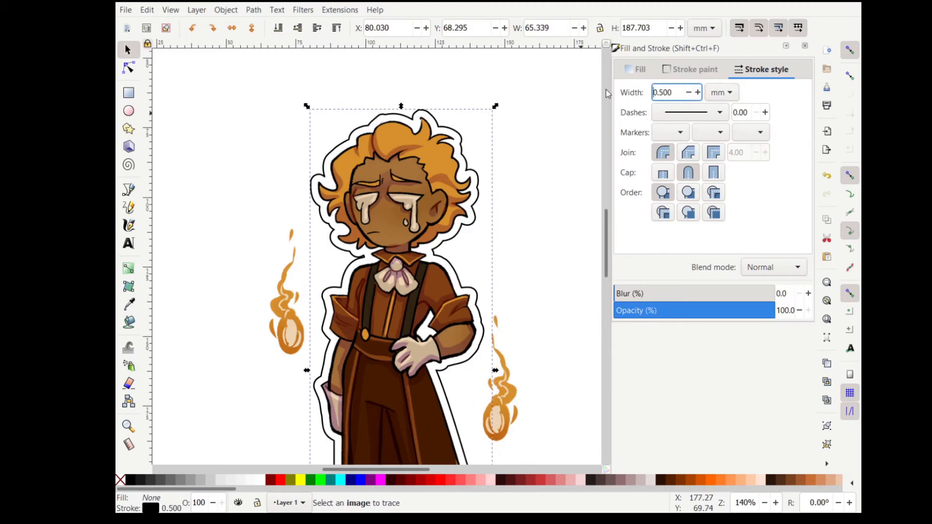
{"action": "left_click", "coordinate": [480, 247]}
Step: Examine the thin offset outline around the hair, sleeves, coat hem and shoes for smoothness and even spacing
{"action": "scroll", "coordinate": [484, 224], "scroll_direction": "up", "scroll_amount": 4, "text": "ctrl"}
{"action": "scroll", "coordinate": [483, 224], "scroll_direction": "down", "scroll_amount": 4, "text": "ctrl"}
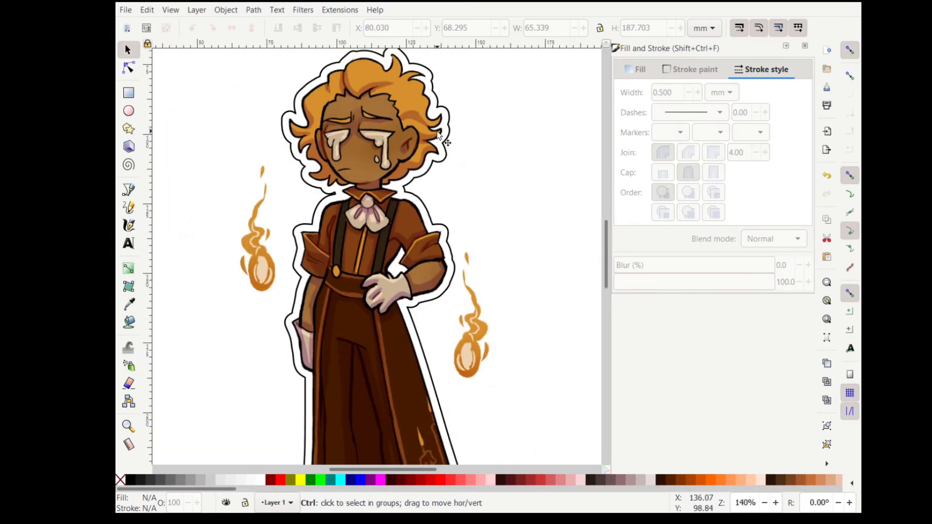
{"action": "scroll", "coordinate": [437, 258], "scroll_direction": "up", "scroll_amount": 4, "text": "ctrl"}
{"action": "scroll", "coordinate": [499, 132], "scroll_direction": "down", "scroll_amount": 4, "text": "ctrl"}
{"action": "scroll", "coordinate": [314, 191], "scroll_direction": "up", "scroll_amount": 3, "text": "ctrl"}
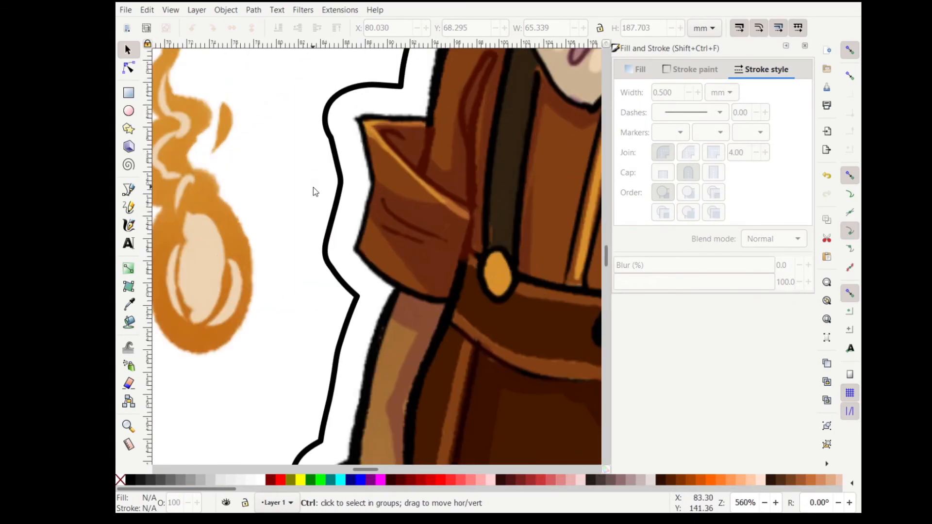
{"action": "scroll", "coordinate": [315, 191], "scroll_direction": "down", "scroll_amount": 3, "text": "ctrl"}
{"action": "scroll", "coordinate": [446, 272], "scroll_direction": "up", "scroll_amount": 2, "text": "ctrl"}
{"action": "scroll", "coordinate": [446, 272], "scroll_direction": "down", "scroll_amount": 4, "text": "ctrl"}
{"action": "scroll", "coordinate": [439, 313], "scroll_direction": "up", "scroll_amount": 4, "text": "ctrl"}
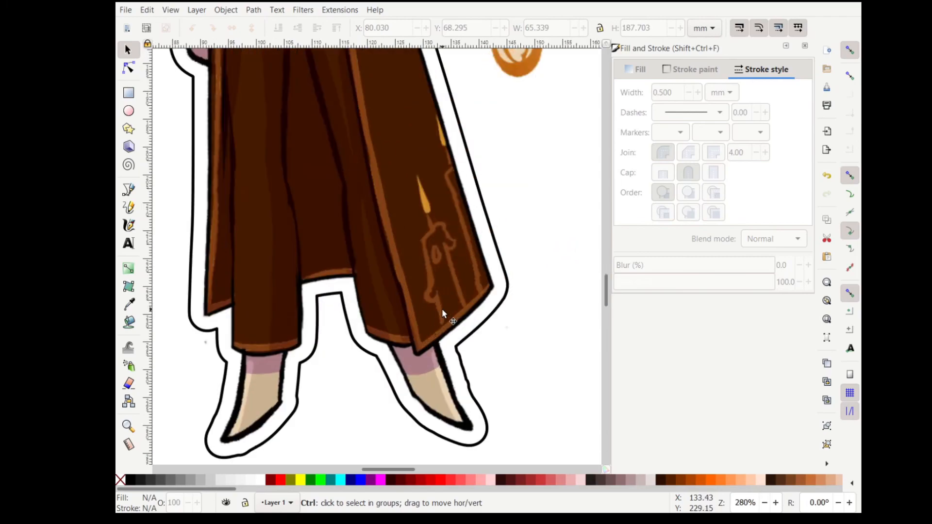
{"action": "scroll", "coordinate": [445, 359], "scroll_direction": "down", "scroll_amount": 1, "text": "ctrl"}
{"action": "scroll", "coordinate": [445, 357], "scroll_direction": "down", "scroll_amount": 3, "text": "ctrl"}
{"action": "scroll", "coordinate": [497, 245], "scroll_direction": "up", "scroll_amount": 3, "text": "ctrl"}
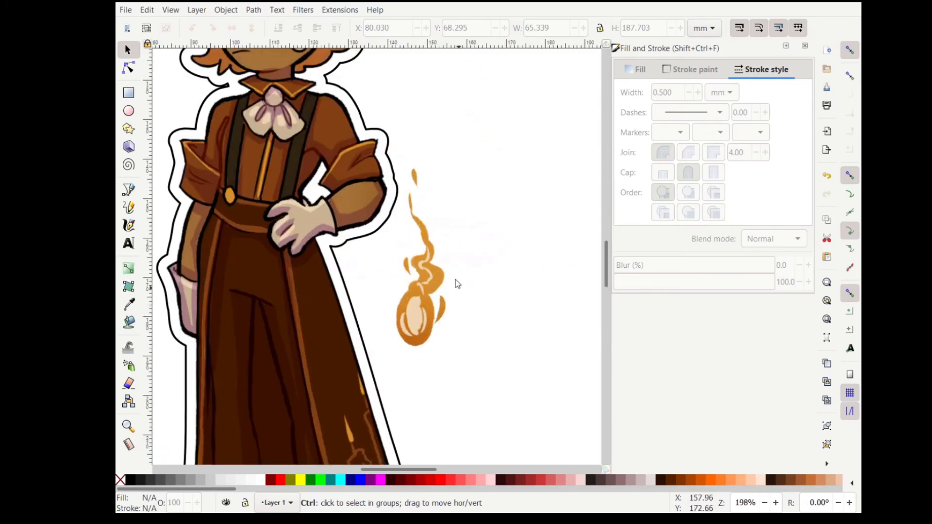
{"action": "scroll", "coordinate": [418, 208], "scroll_direction": "down", "scroll_amount": 2, "text": "ctrl"}
{"action": "scroll", "coordinate": [323, 135], "scroll_direction": "up", "scroll_amount": 2, "text": "ctrl"}
{"action": "scroll", "coordinate": [369, 188], "scroll_direction": "down", "scroll_amount": 3}
{"action": "scroll", "coordinate": [368, 190], "scroll_direction": "up", "scroll_amount": 6}
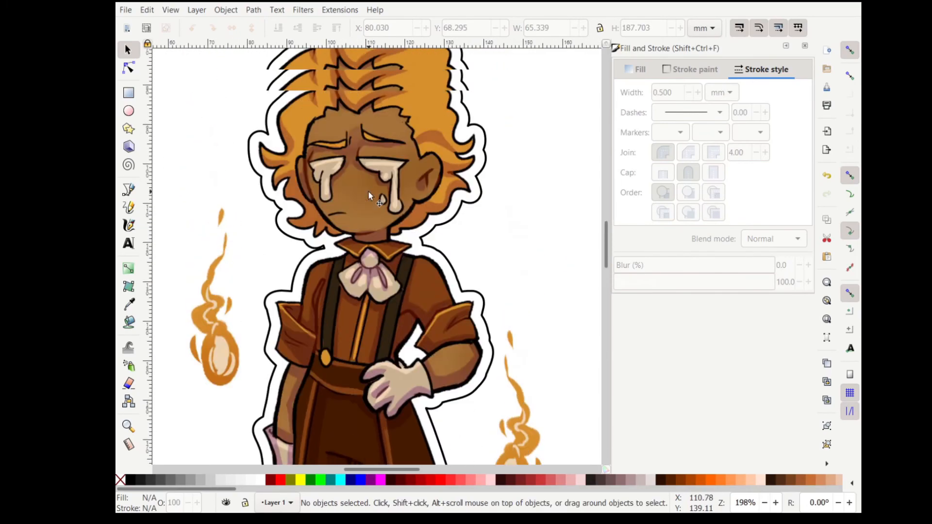